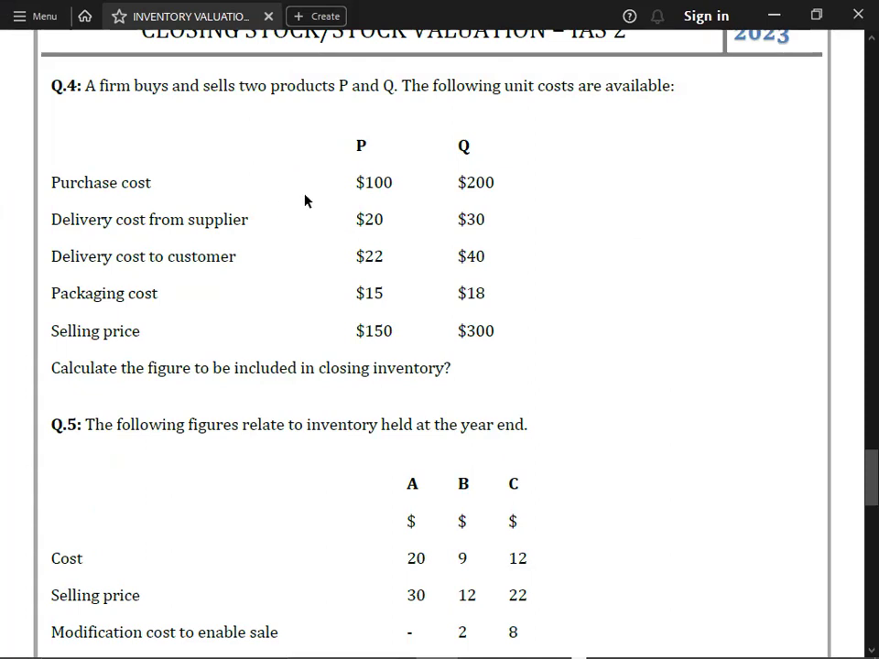
- Switch to the Excel workbook and list products P and Q under the ITEM heading for Q.4
key("alt+Tab")
key("Down")
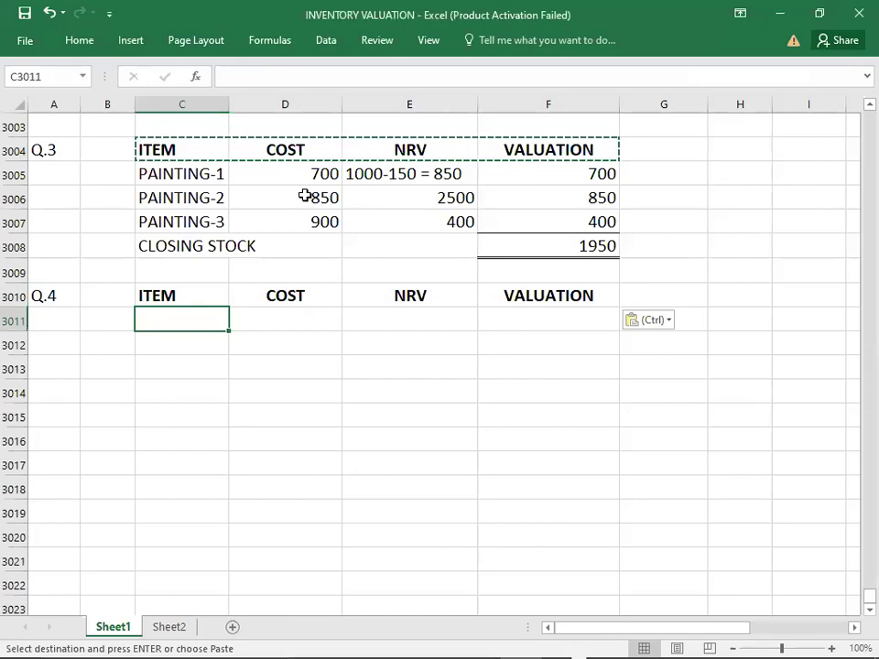
type("P")
key("Return")
type("Q")
key("Up")
key("Right")
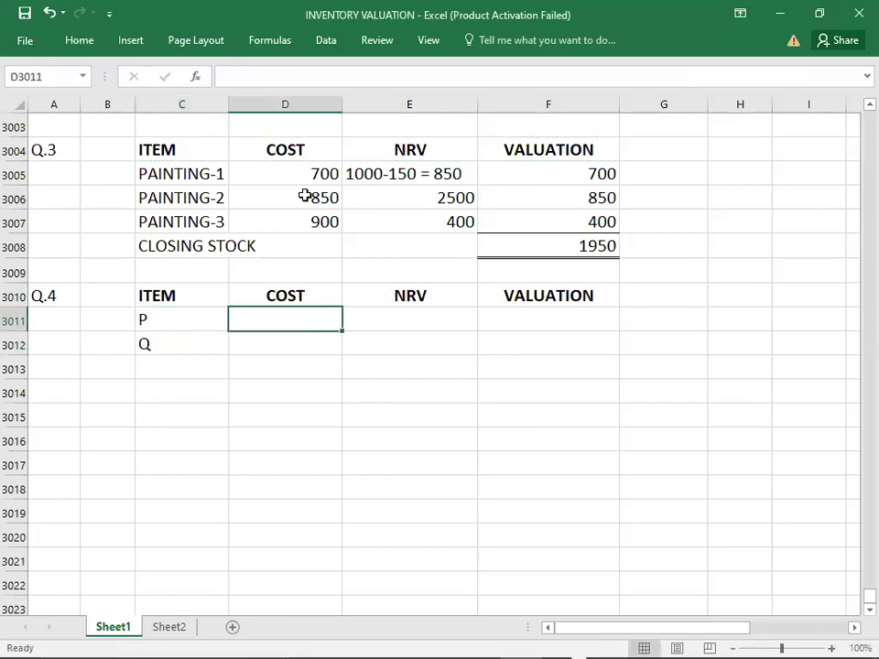
- Check the Q.4 question in the PDF and enter 120 as P's cost in D3011
key("alt+Tab")
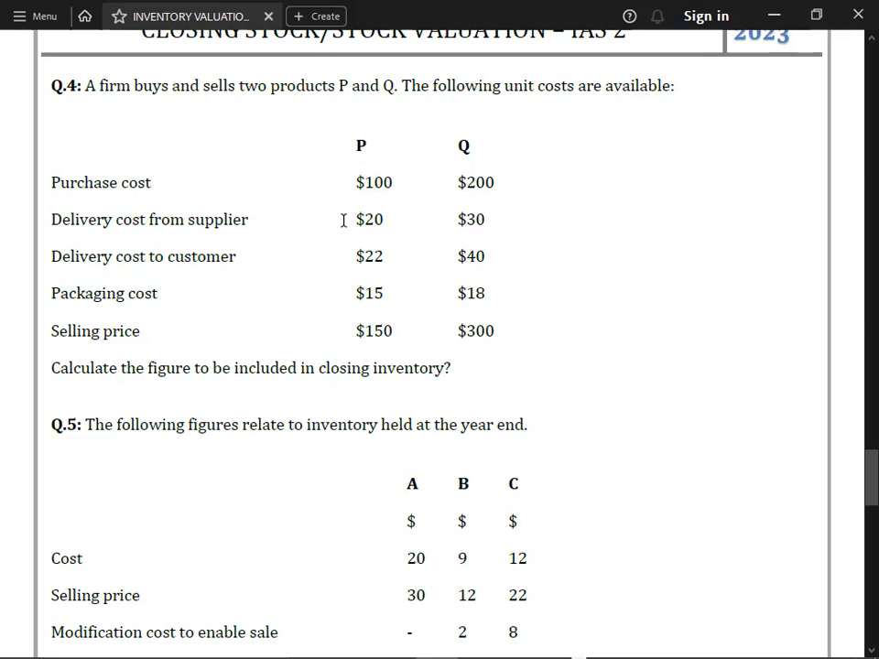
key("alt+Tab")
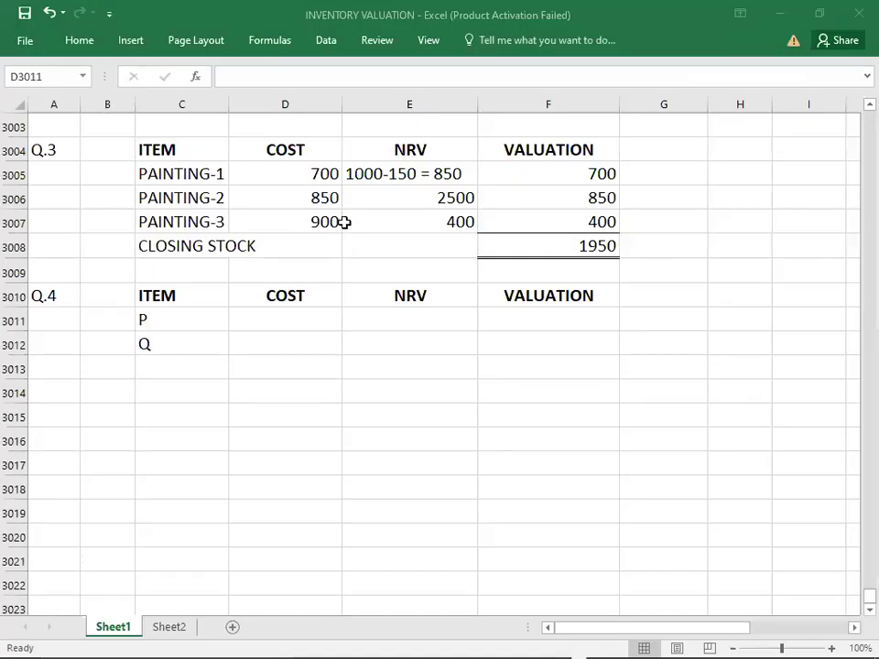
type("120")
key("Tab")
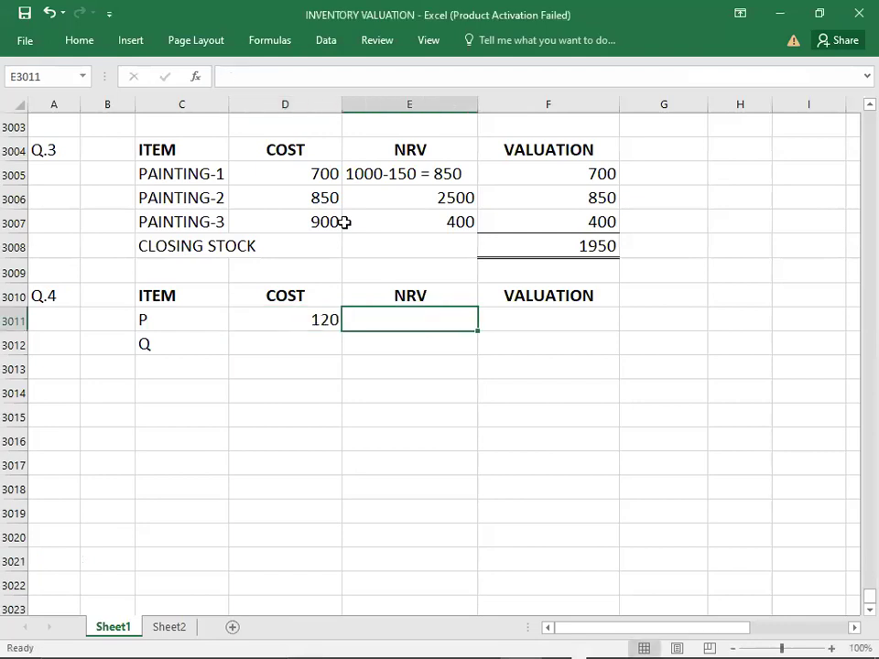
key("alt+Tab")
key("alt+Tab")
- Centre-align the Q.4 cost, NRV and valuation cells D3011:F3013
key("Left")
key("shift+Right")
key("shift+Right")
key("shift+Down")
key("shift+Down")
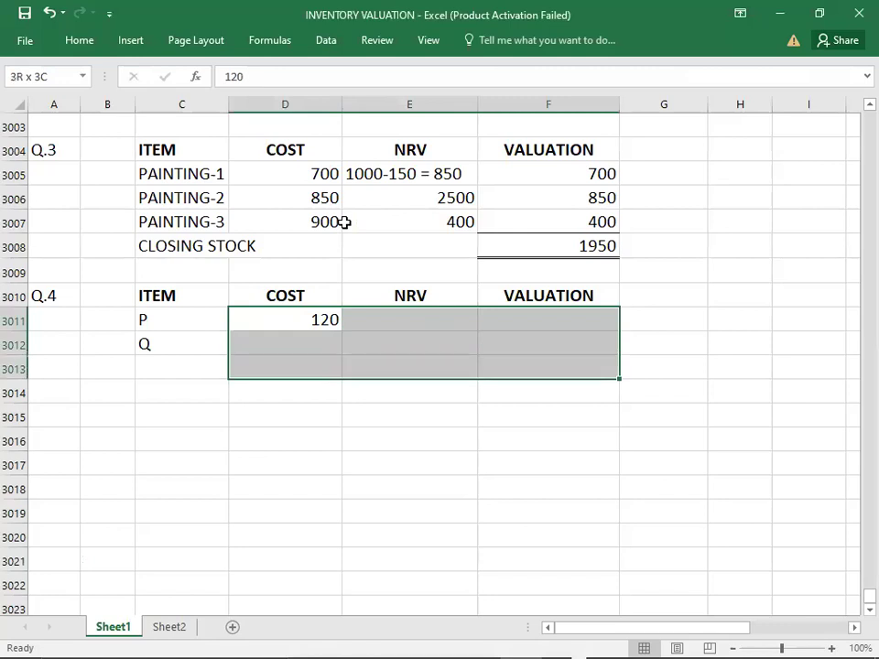
left_click(94, 43)
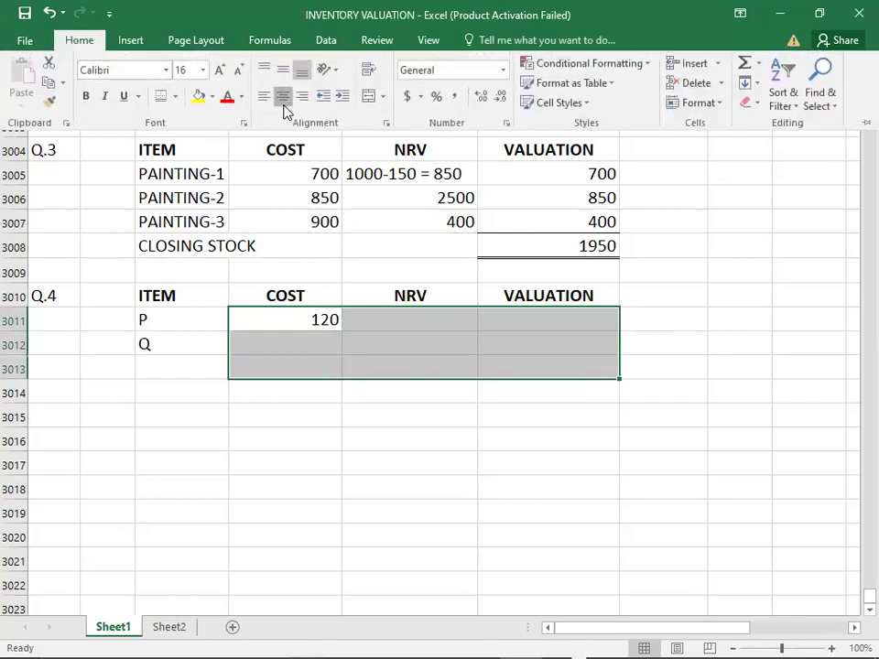
left_click(284, 97)
left_click(393, 322)
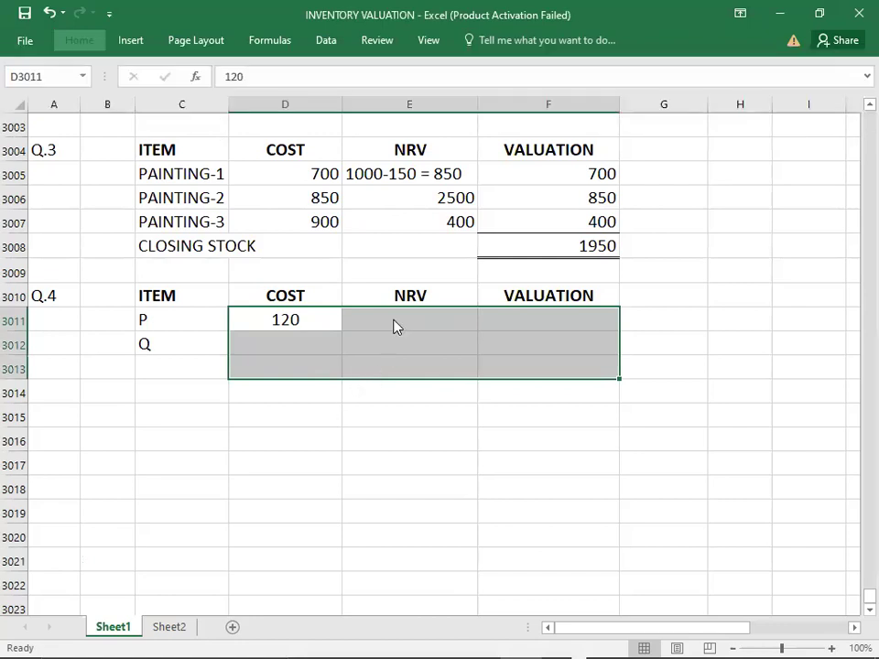
- Enter P's NRV working in E3011 as "150-22-15 = 113", using the selling price, delivery and packaging figures from the PDF
left_click(392, 319)
key("alt+Tab")
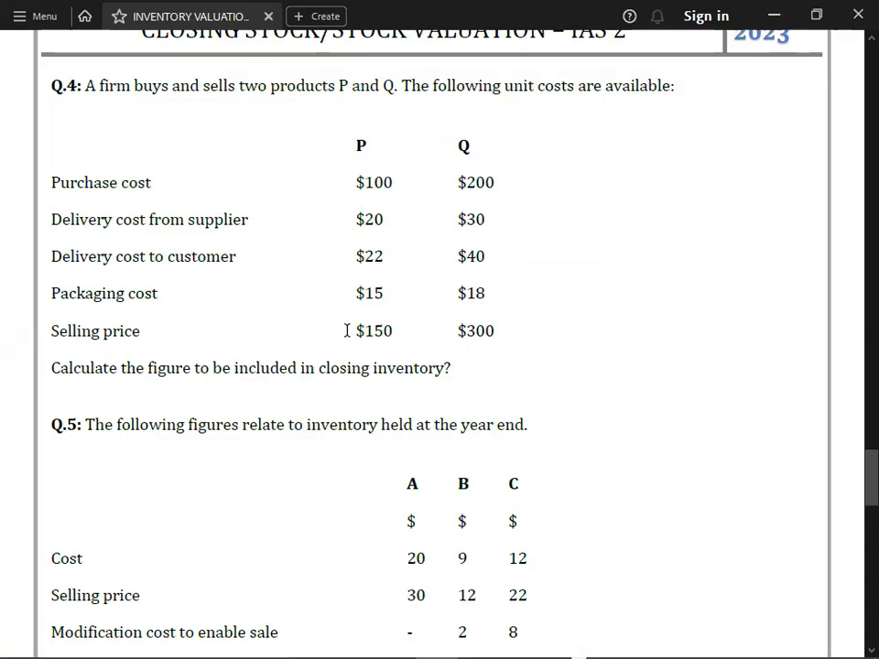
key("alt+Tab")
type("150-")
key("alt+Tab")
key("alt+Tab")
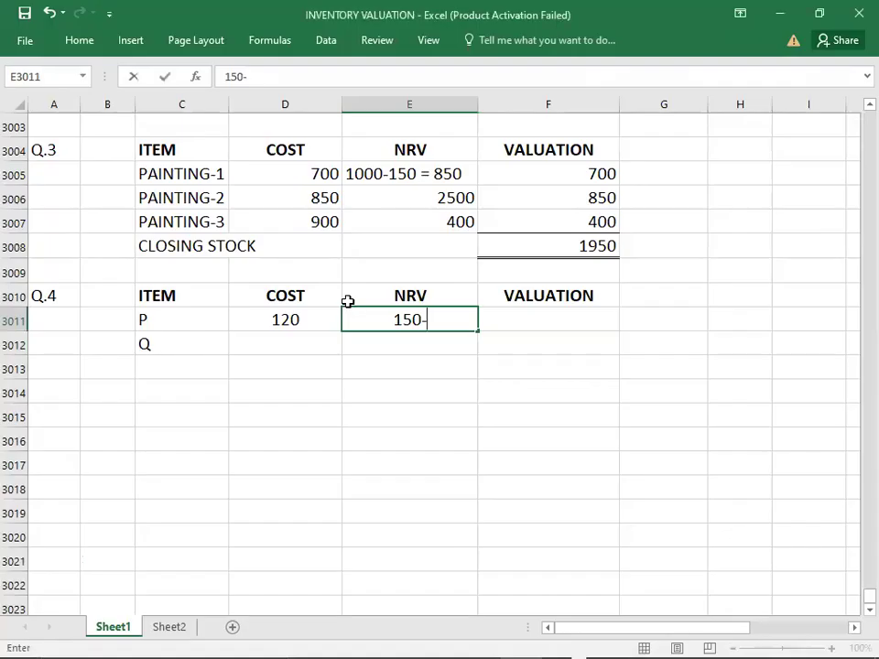
key("alt+Tab")
key("alt+Tab")
type("22")
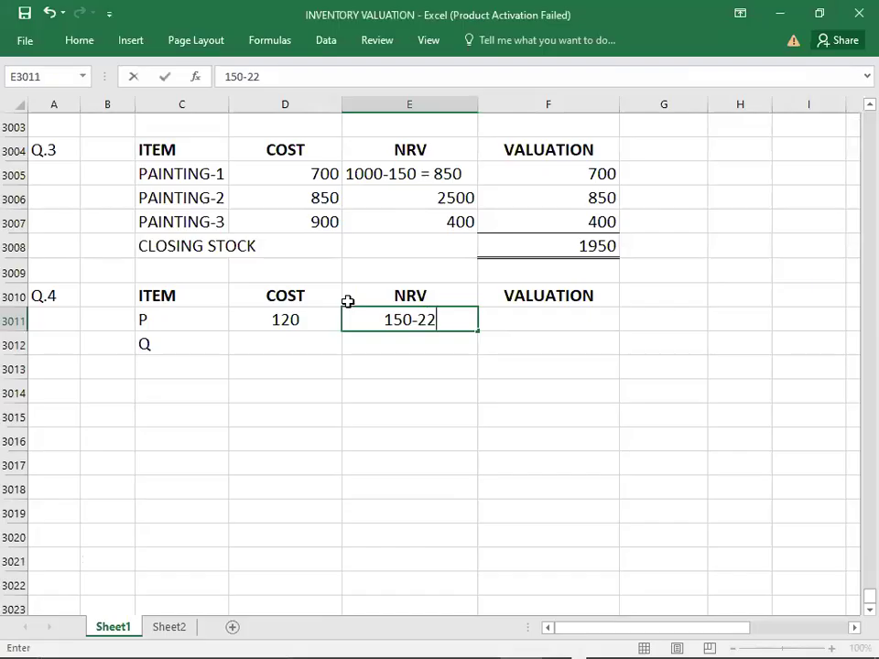
type("-15 =")
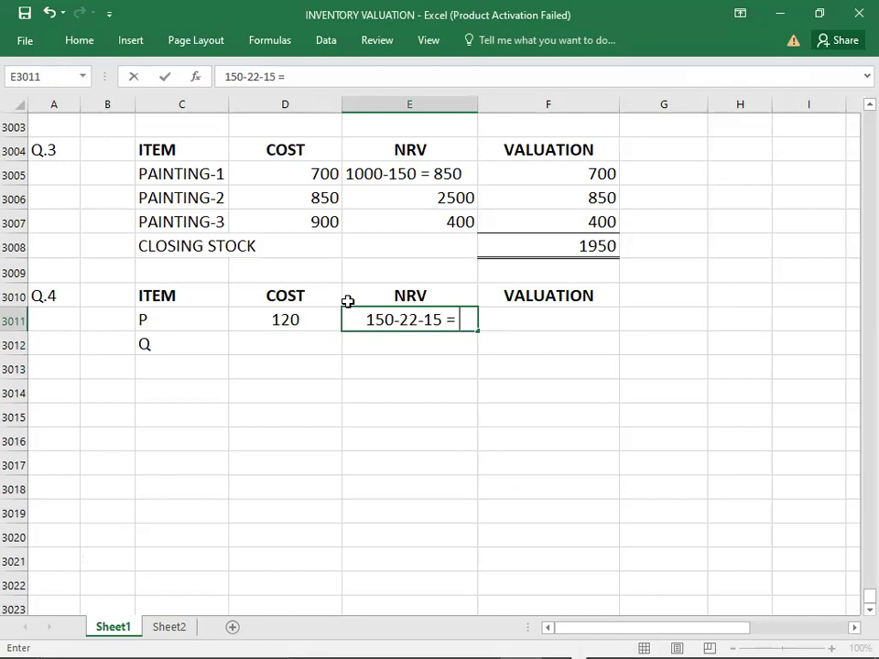
type(" 113")
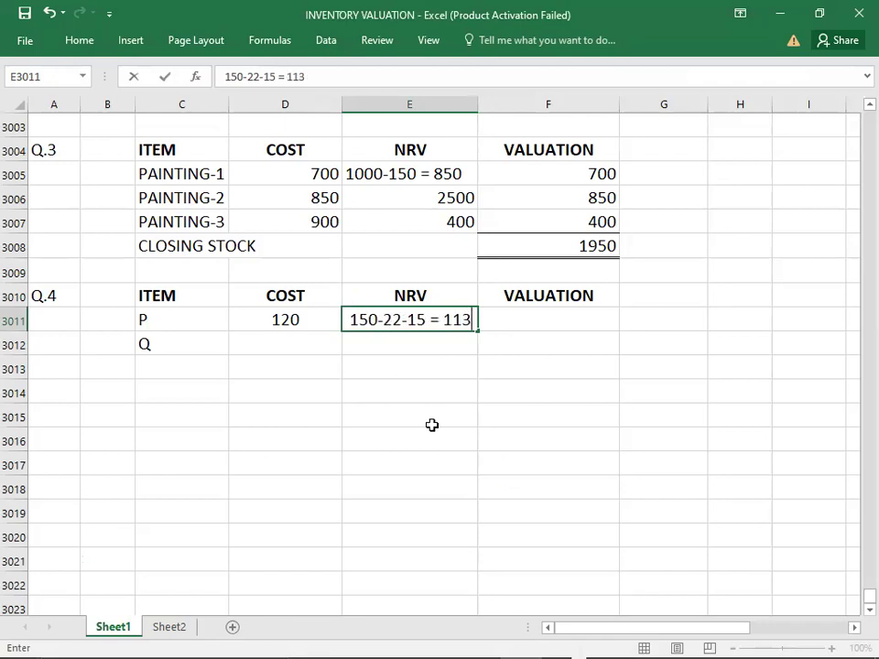
key("Tab")
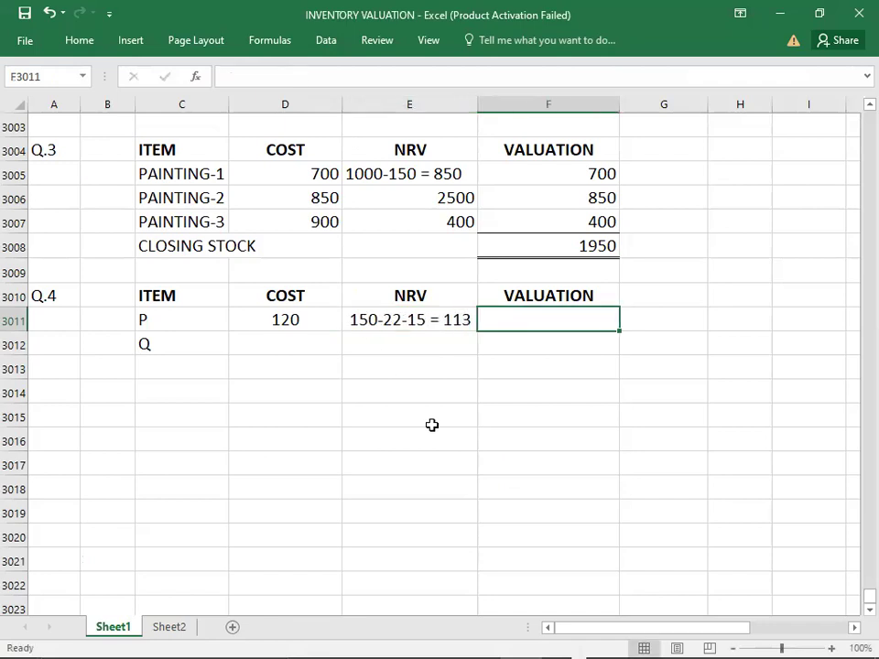
- Enter 113 as P's valuation in F3011
type("113")
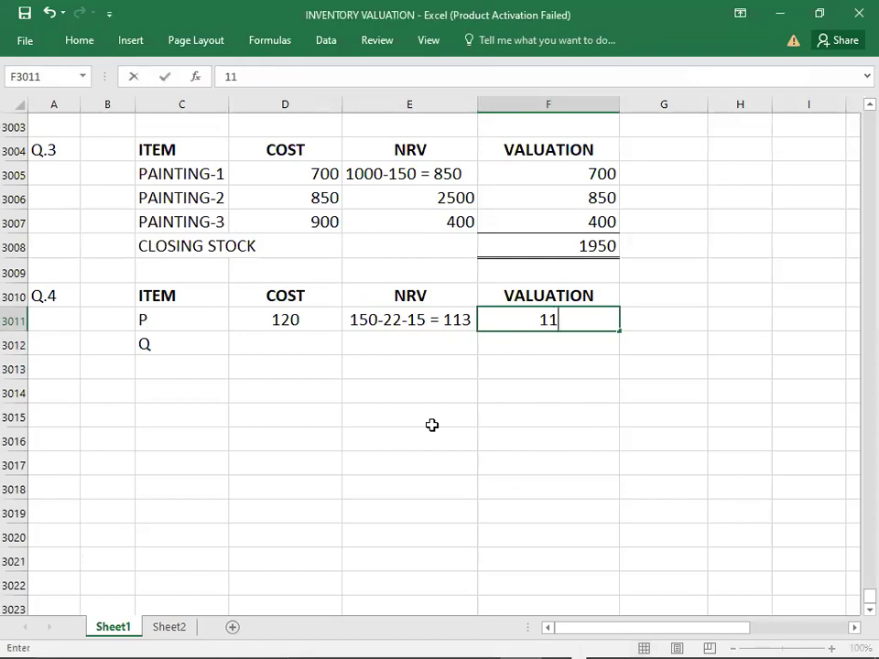
key("Return")
key("Left")
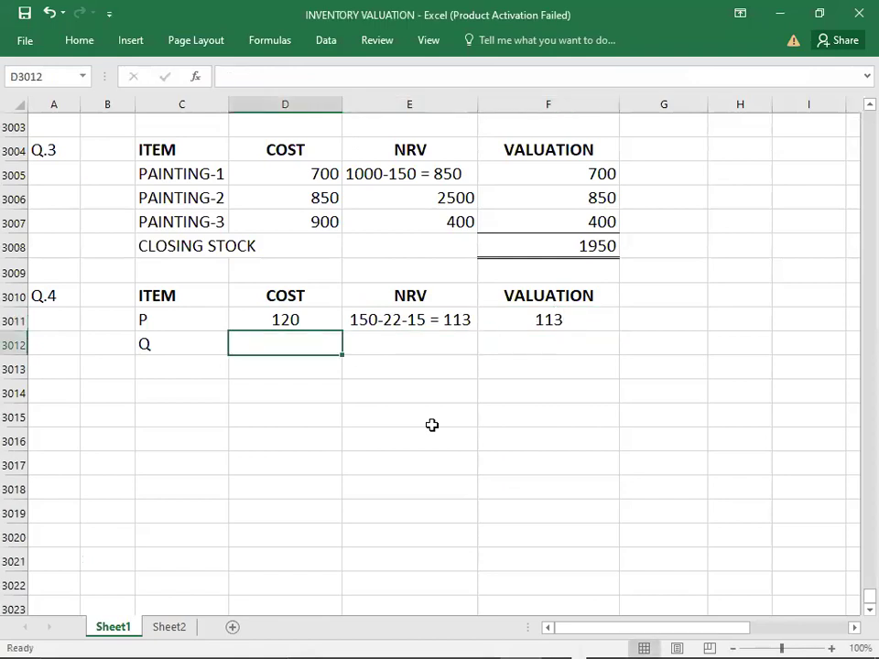
- Check Q's purchase and supplier delivery costs in the PDF and enter 230 as Q's cost in D3012
key("alt+Tab")
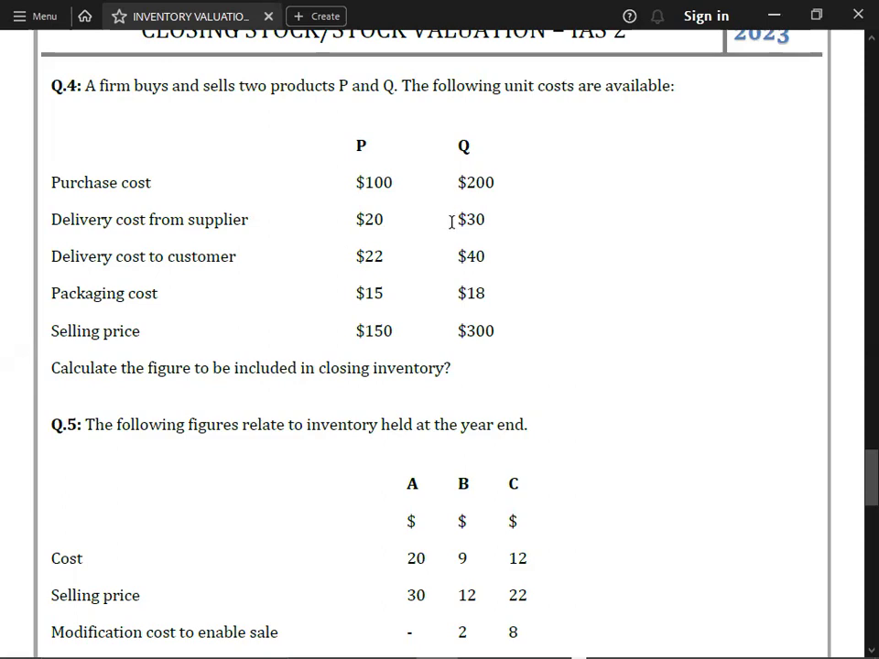
key("alt+Tab")
type("230")
key("Tab")
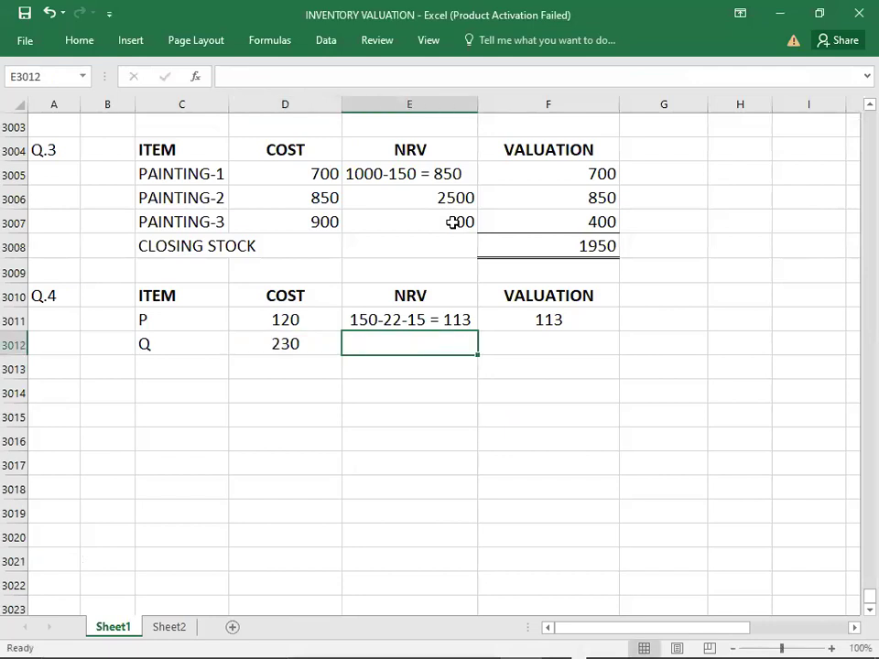
- Enter Q's NRV working in E3012 as "300-40-18 = 242", using the figures from the PDF
key("alt+Tab")
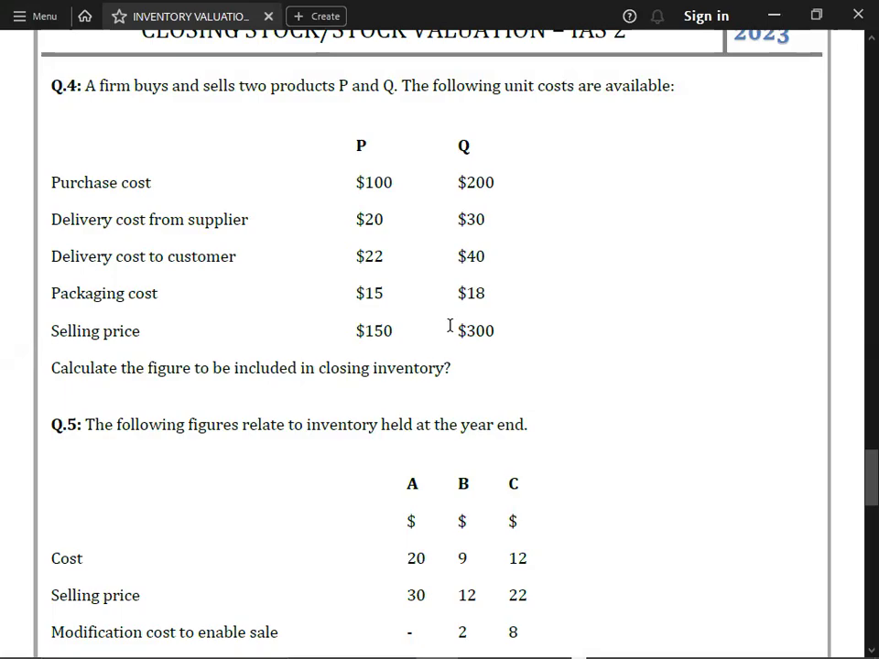
key("alt+Tab")
type("300-")
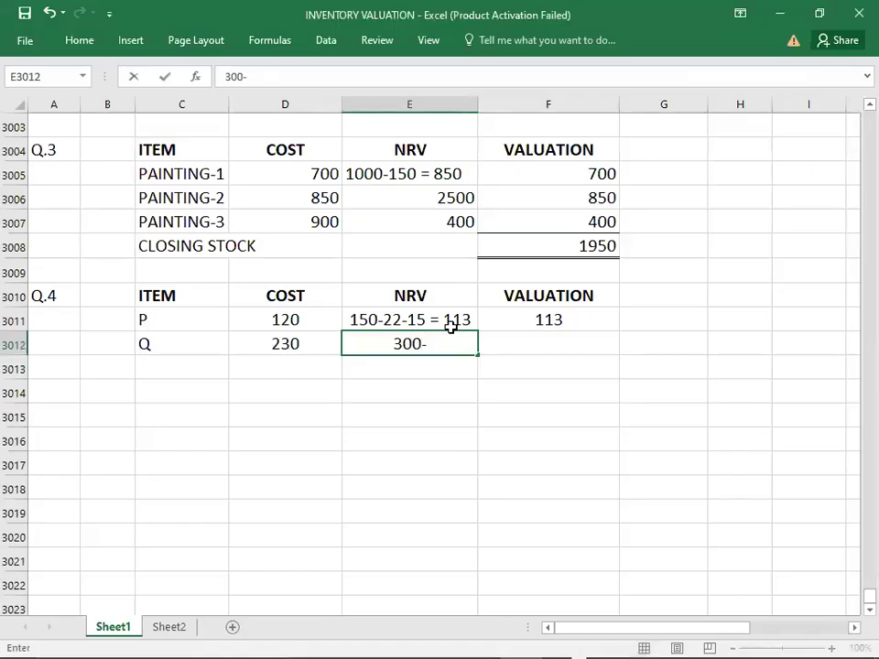
key("alt+Tab")
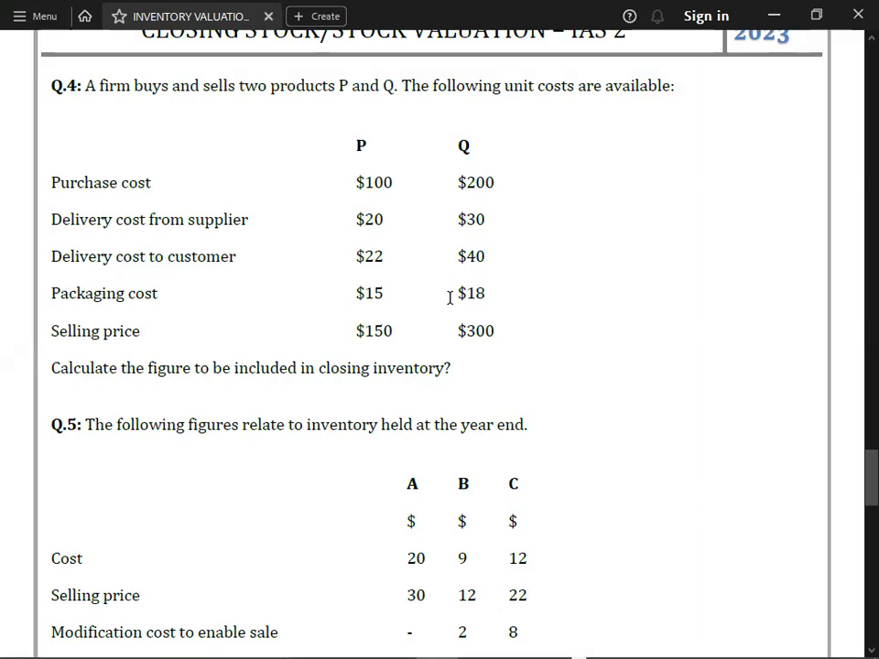
key("alt+Tab")
type("40-")
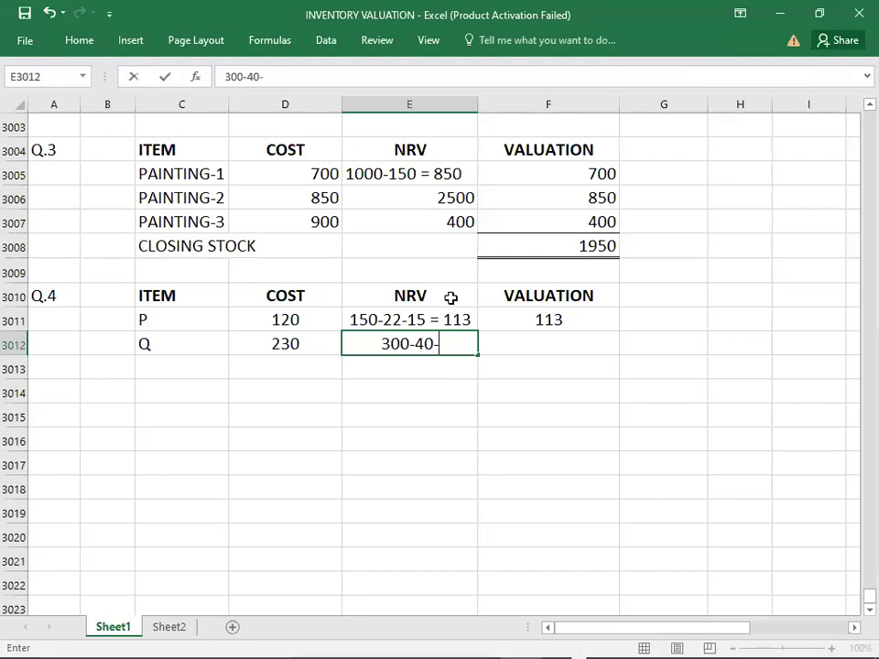
type("18 = ")
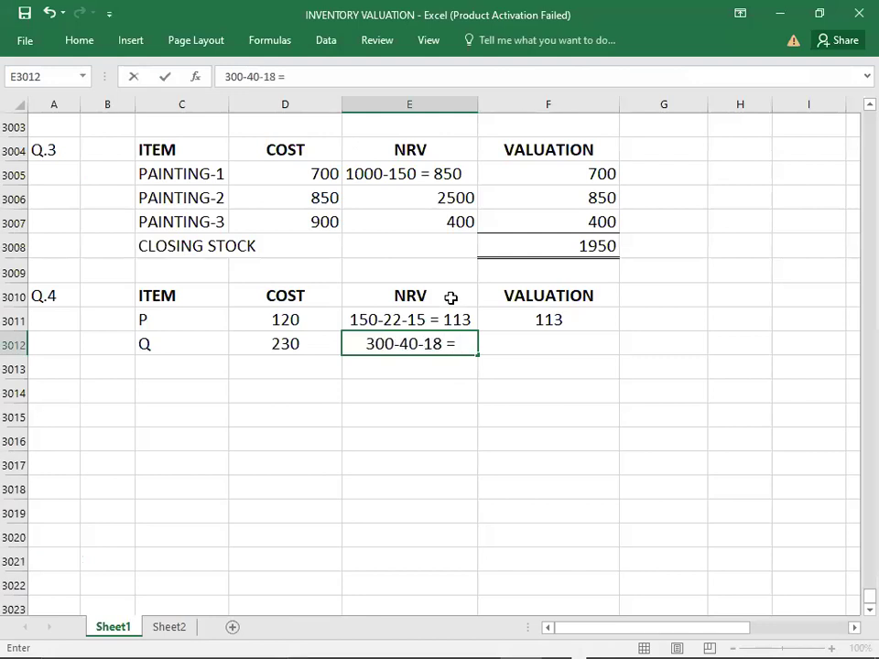
type("242")
key("Tab")
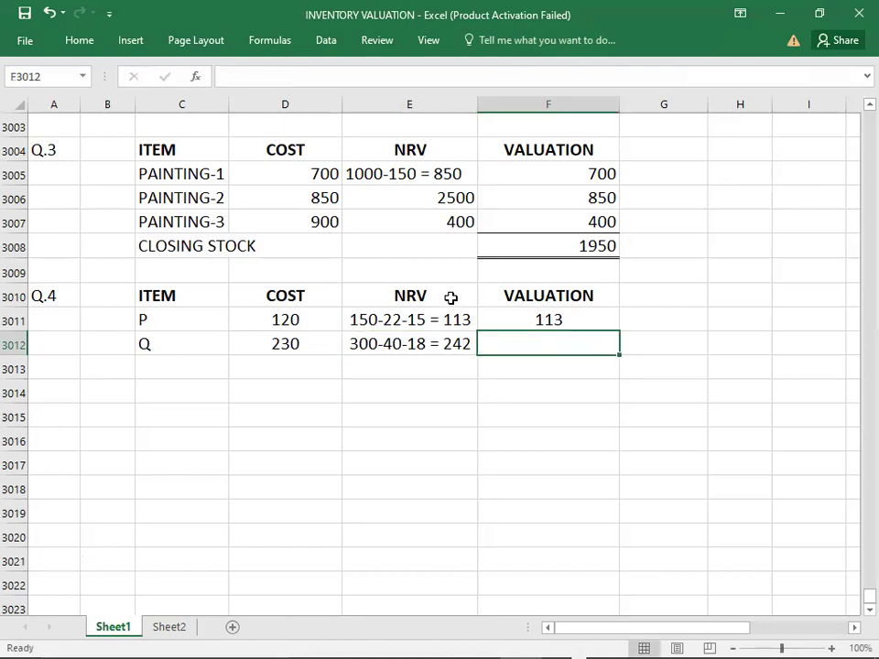
- Enter 230 as Q's valuation in F3012
type("230")
key("Return")
key("Left")
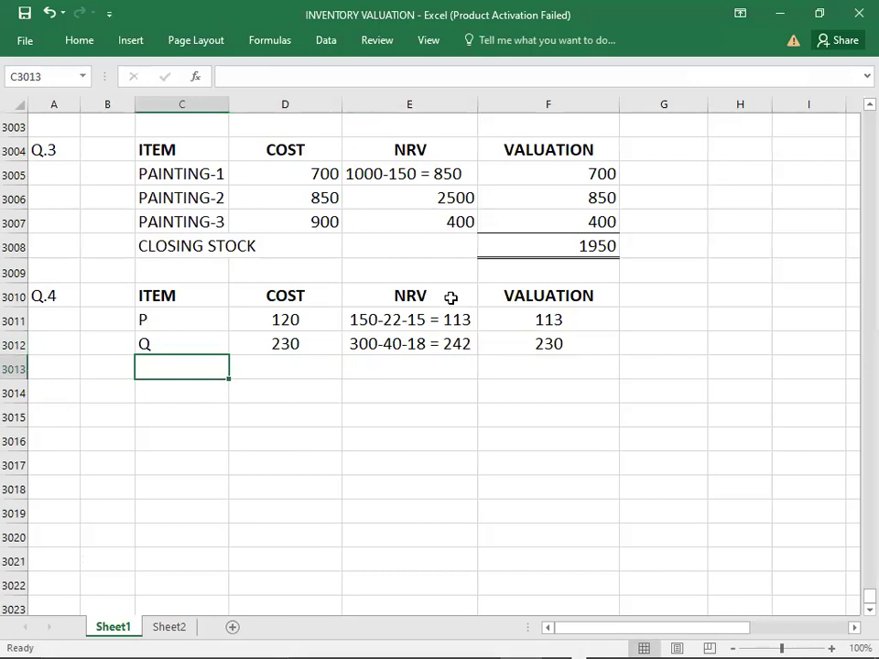
- Label the total row below Q as CLOSING STOCK in C3013
type("CLOSING ")
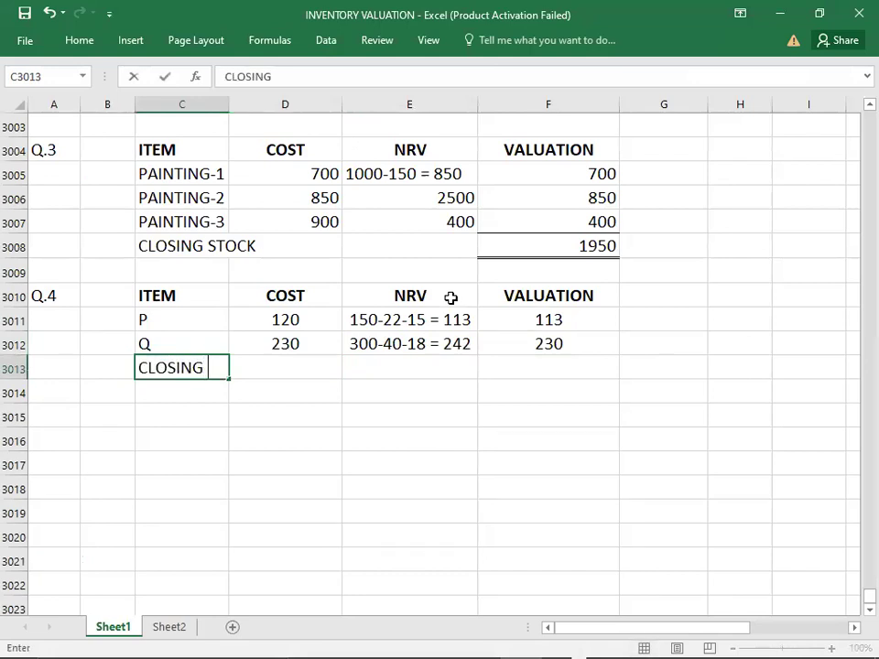
type("STOCK")
key("Tab")
key("Tab")
key("Tab")
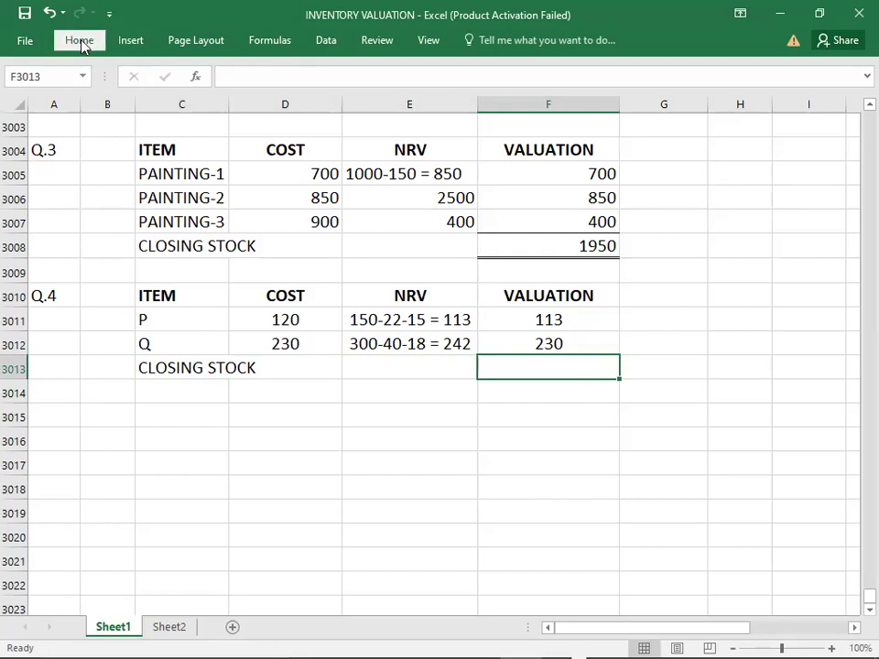
- Give F3013 a top and double bottom border and enter 343 as the closing stock valuation
left_click(82, 41)
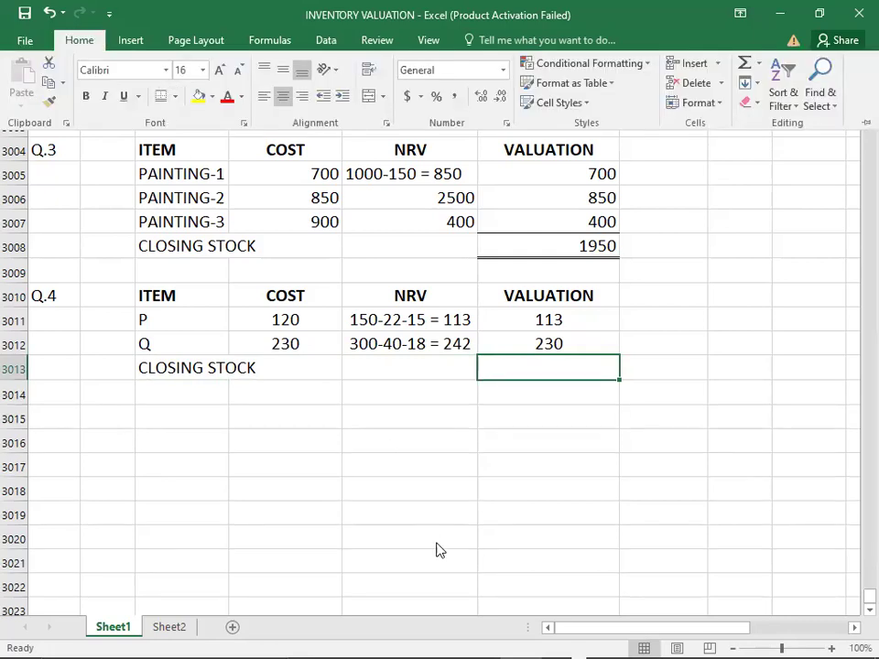
type("4")
key("BackSpace")
type("353")
key("BackSpace")
key("BackSpace")
type("43")
key("Return")
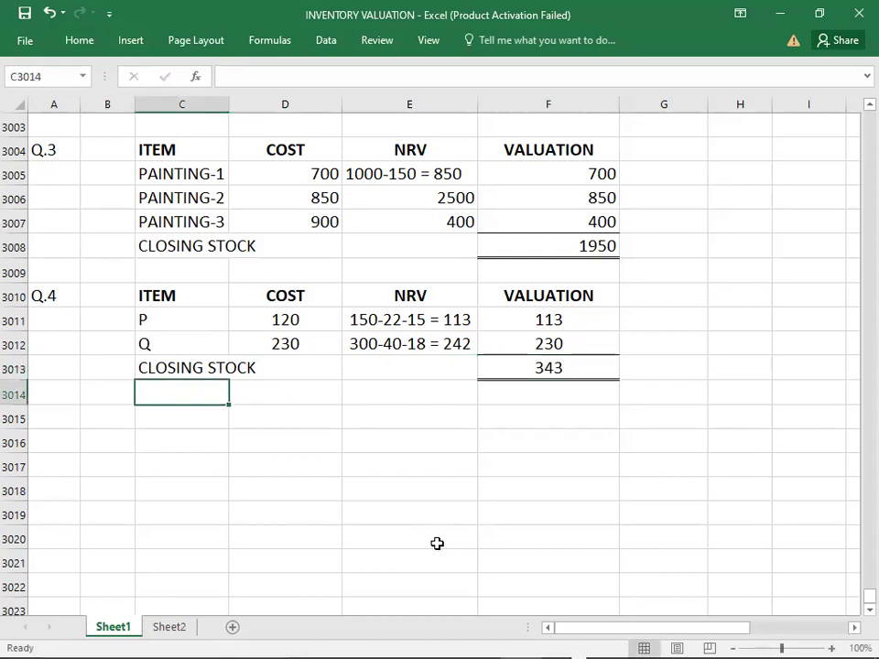
- Label A3015 as Q.5 and bring the full Q.5 question into view in the PDF
key("Left")
key("Left")
key("Down")
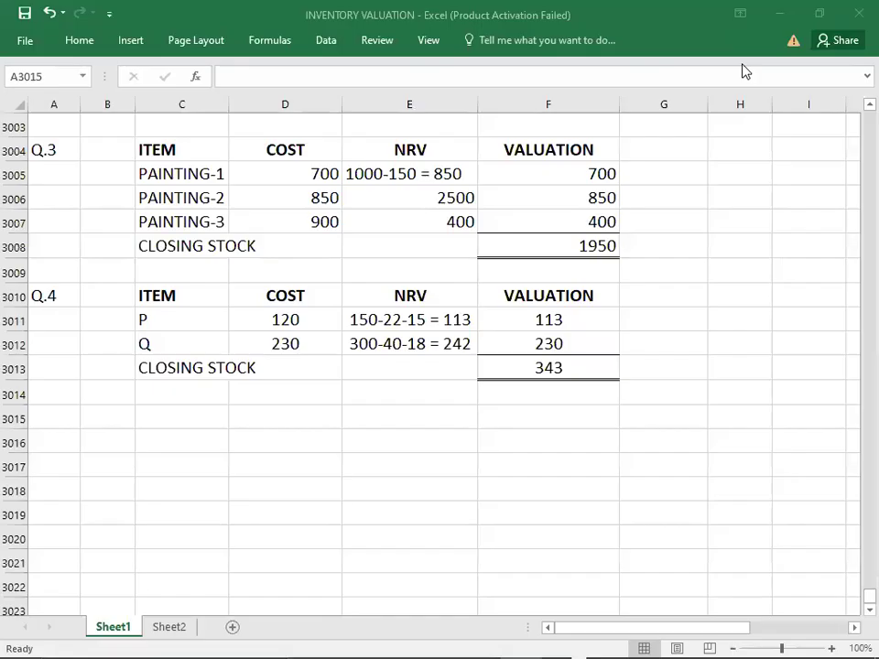
left_click(69, 420)
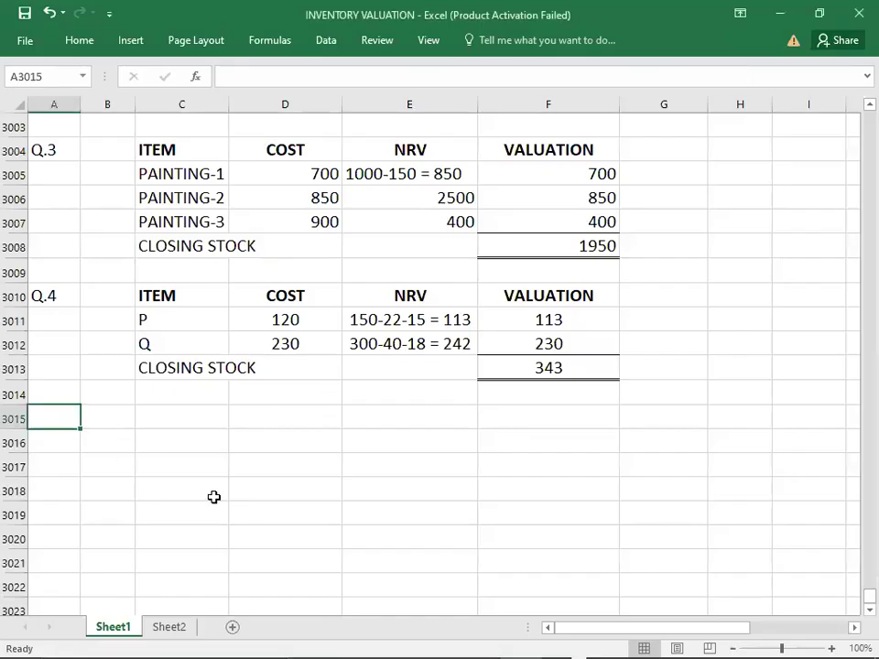
type("Q.5")
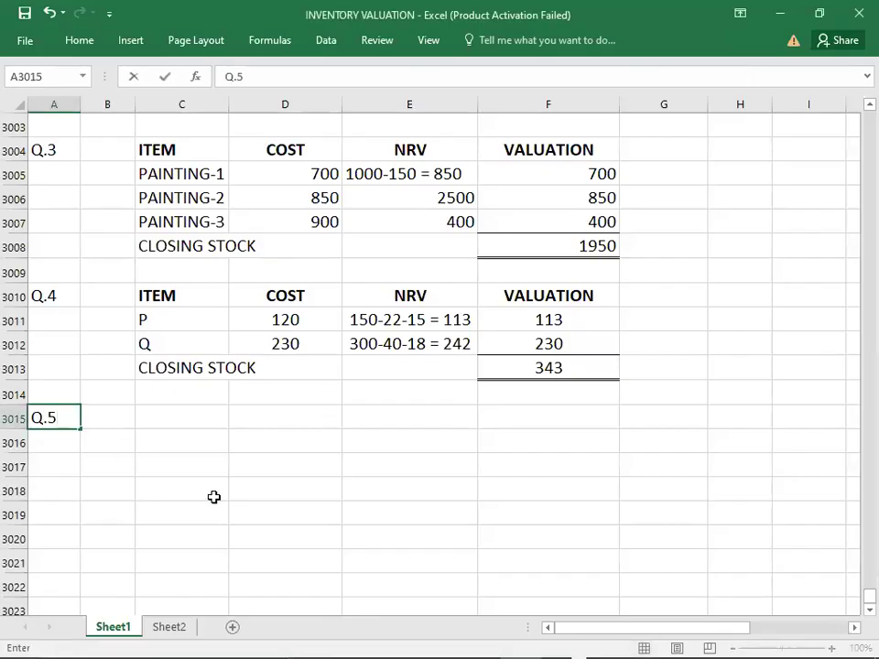
key("alt+Tab")
scroll(213, 502, "down", 3)
scroll(213, 502, "down", 1)
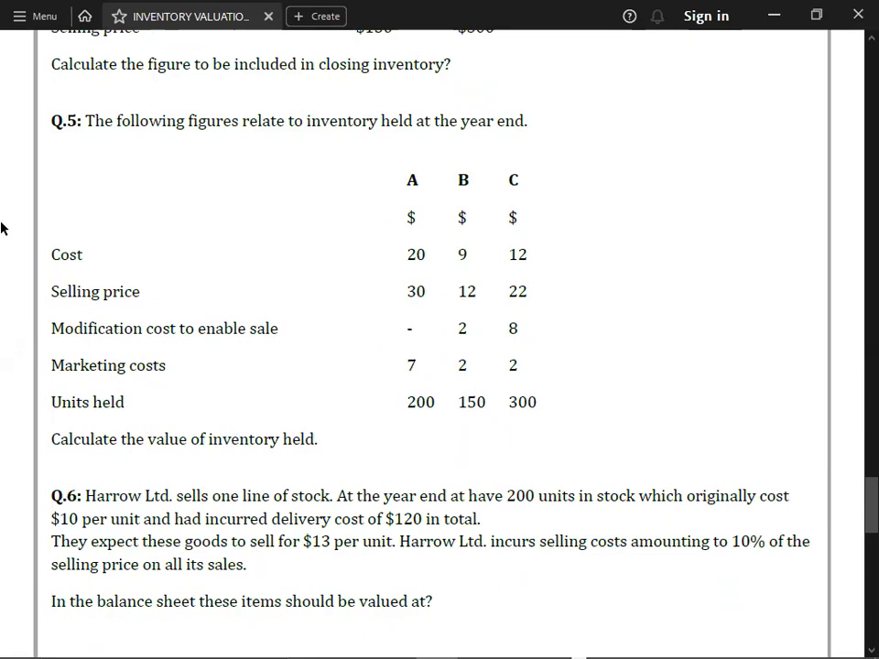
- Switch to Excel and copy the Q.4 header row ITEM, COST, NRV, VALUATION from C3010:F3010 to C3015:F3015 beside Q.5
key("alt+Tab")
key("Up")
key("Up")
key("Up")
key("Up")
key("Up")
key("Up")
key("Up")
key("Up")
key("Up")
key("Down")
key("Down")
key("Down")
key("Down")
key("Right")
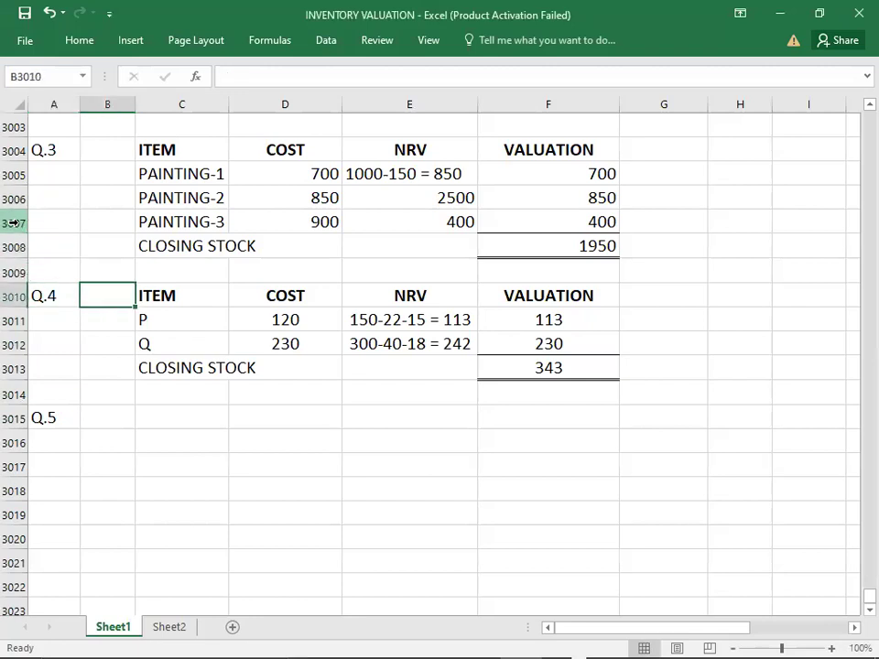
key("Right")
key("shift+Right")
key("shift+Right")
key("shift+Right")
key("ctrl+c")
key("Down")
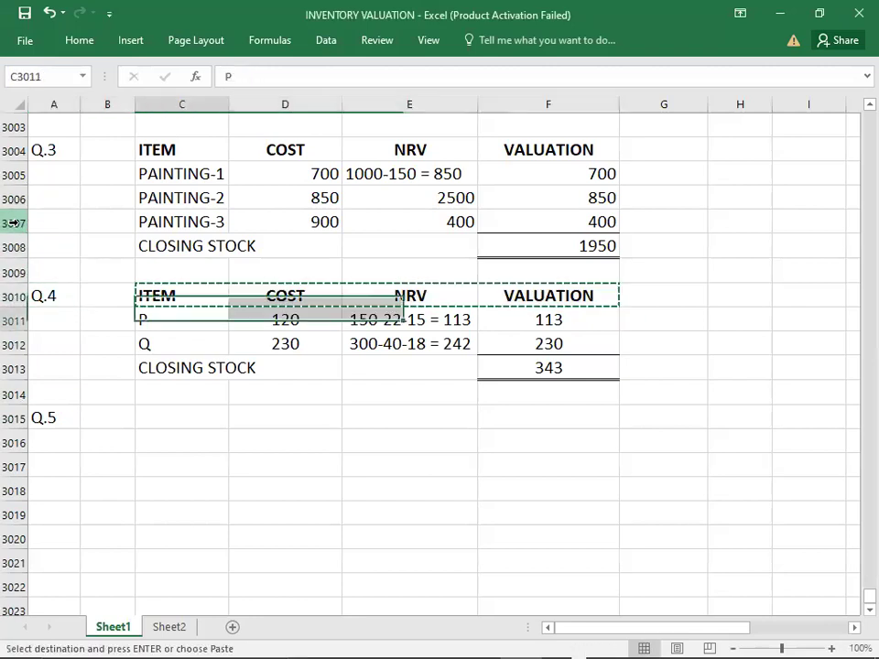
key("Down")
key("Down")
key("Down")
key("Down")
key("ctrl+v")
- List items A, B and C from the PDF question in C3016:C3018 under the Q.5 ITEM header
key("Down")
key("Down")
key("Down")
key("Down")
key("Down")
key("Down")
key("Down")
key("Down")
key("Down")
key("Down")
key("Down")
key("Down")
key("Down")
key("Down")
key("Down")
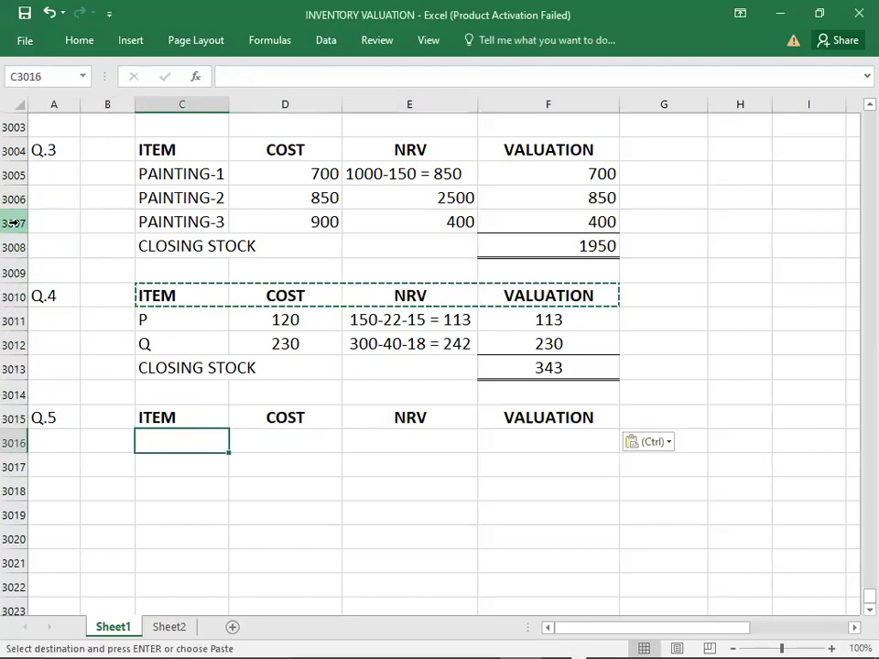
key("Up")
key("Up")
key("Up")
key("Up")
key("Up")
key("Up")
key("Up")
key("Up")
key("Up")
key("Up")
key("Up")
key("Up")
key("Up")
key("Up")
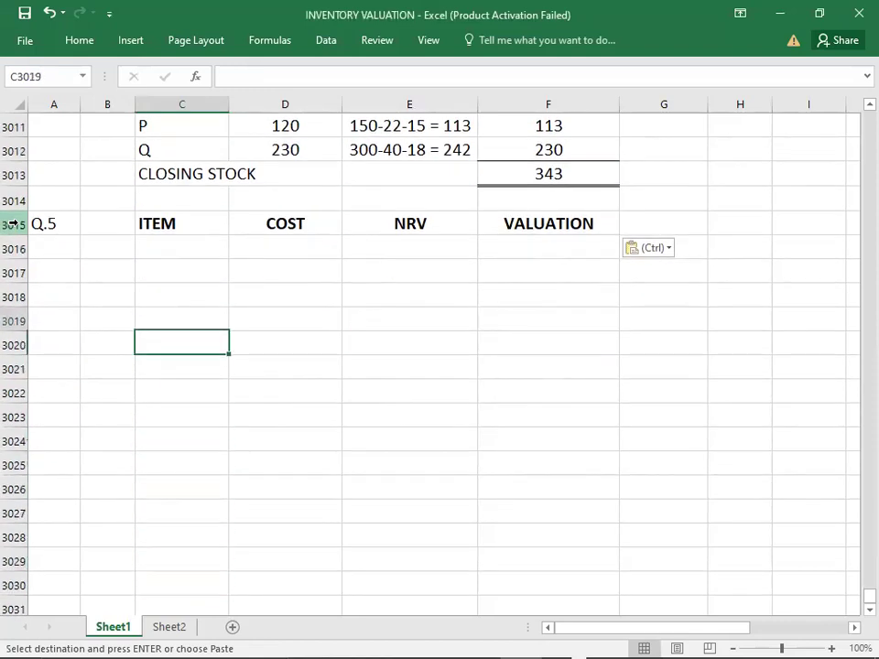
key("alt+Tab")
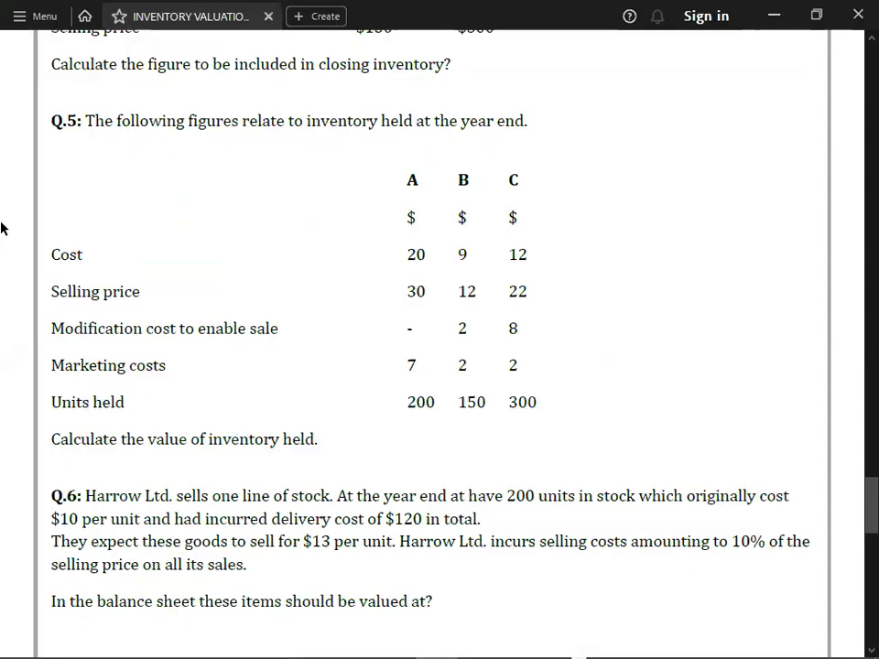
key("alt+Tab")
type("A")
key("Return")
type("B")
key("Return")
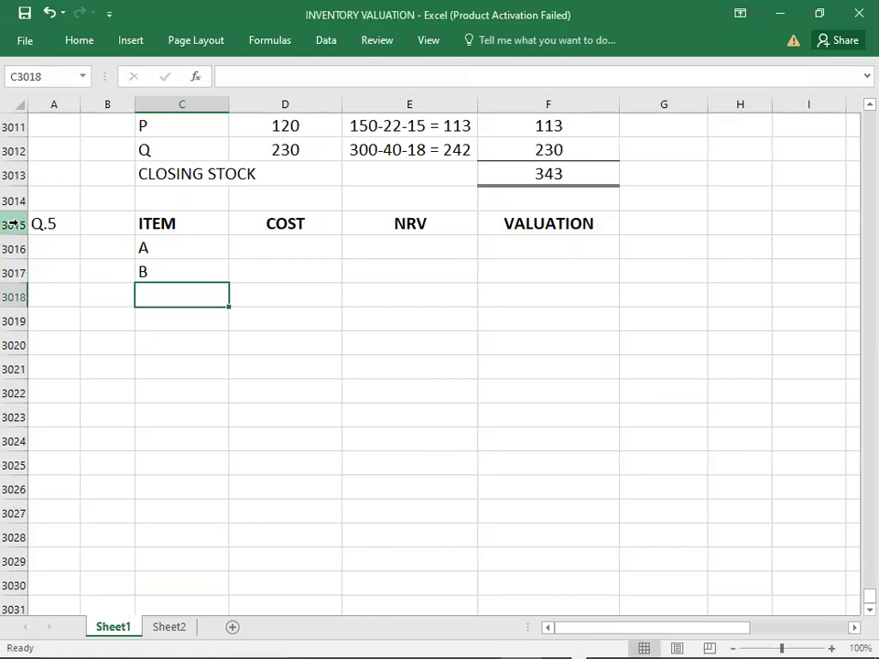
type("C")
key("Return")
- Look up item A's cost in the PDF and enter 20 in D3016
key("Up")
key("Up")
key("Up")
key("Right")
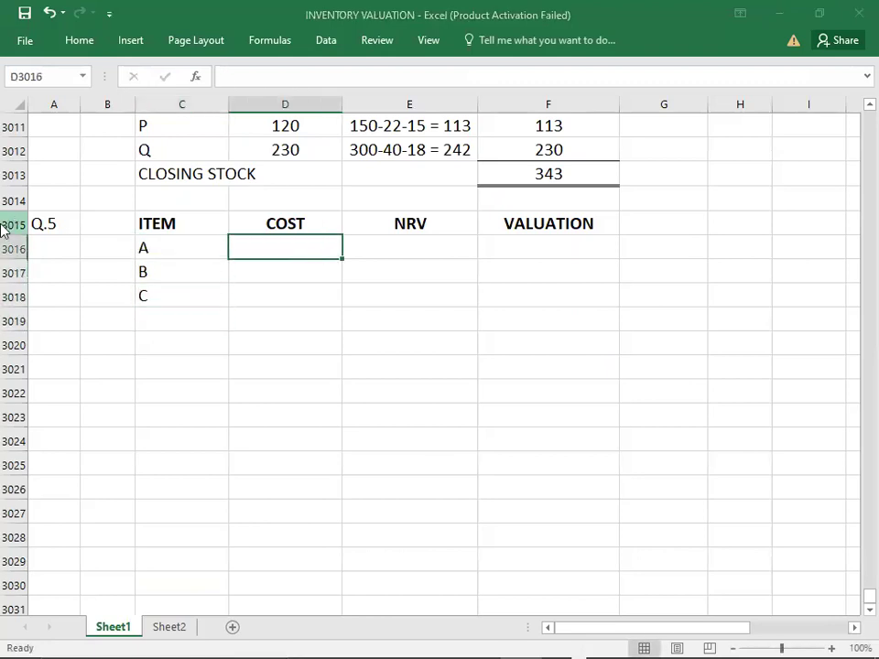
key("alt+Tab")
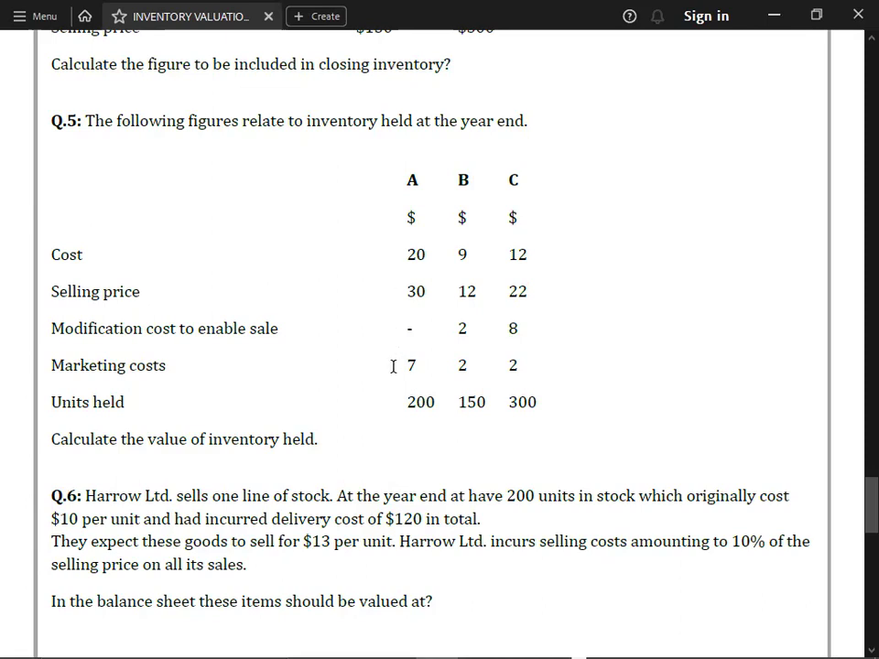
key("alt+Tab")
type("20")
left_click(398, 257)
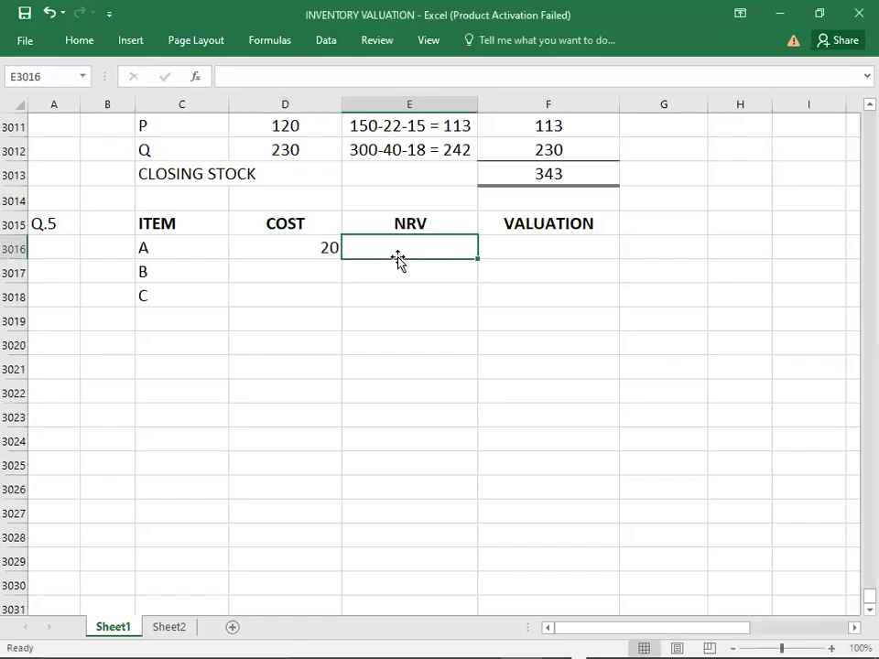
- Check item A's selling price and marketing costs in the PDF and enter 30-7 = 230 as its NRV in E3016
key("alt+Tab")
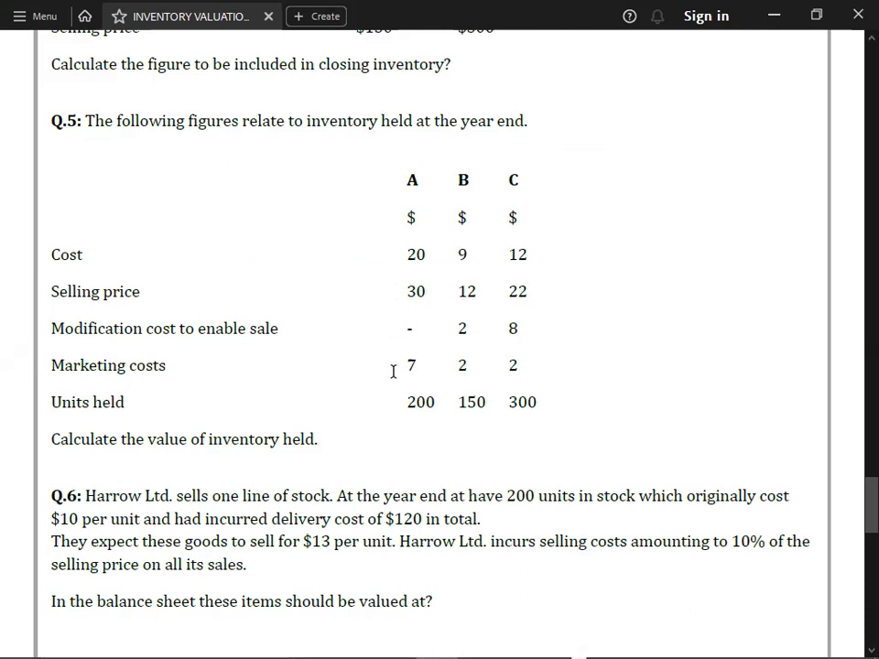
key("alt+Tab")
type("30-7")
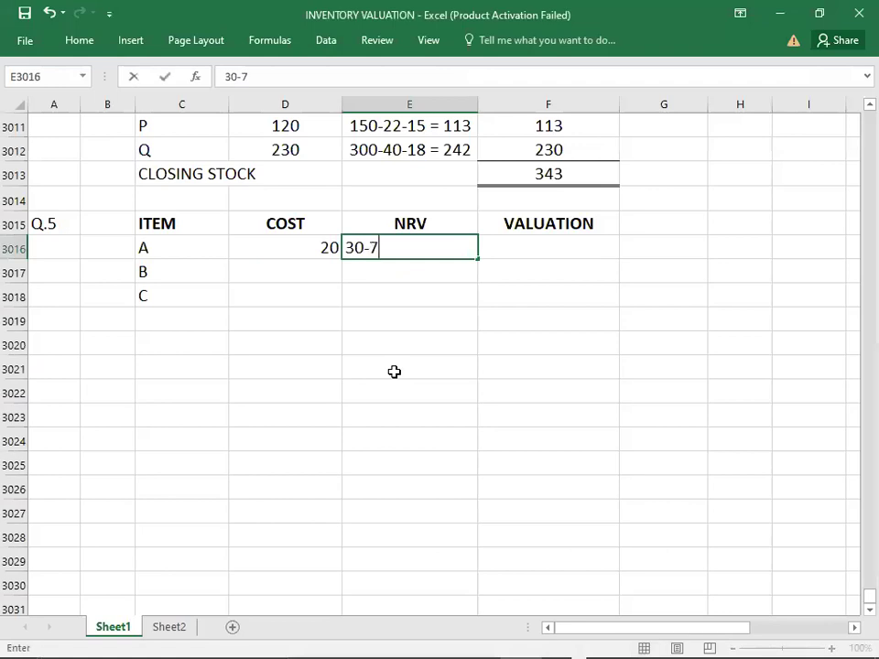
type(" = 230")
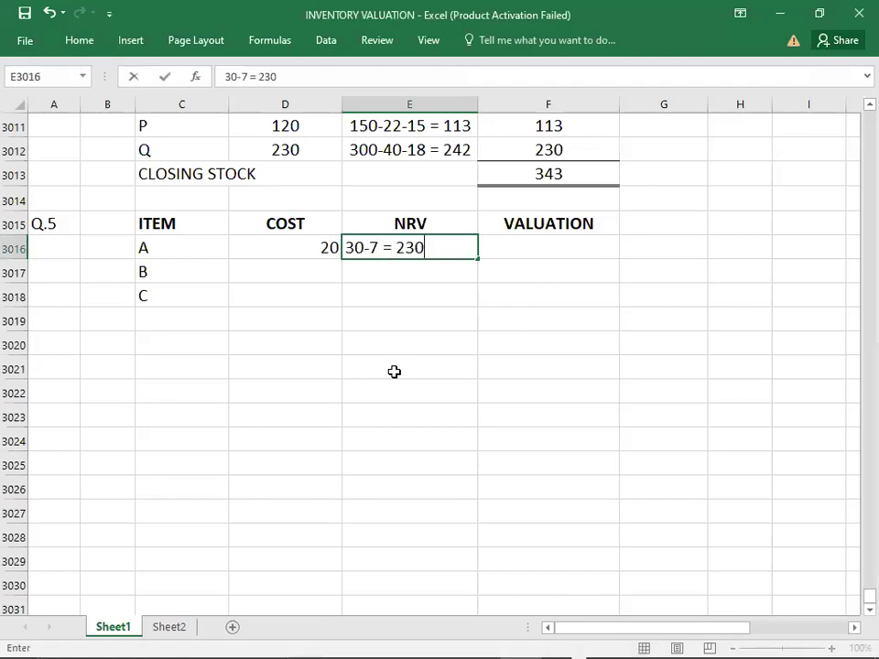
key("Tab")
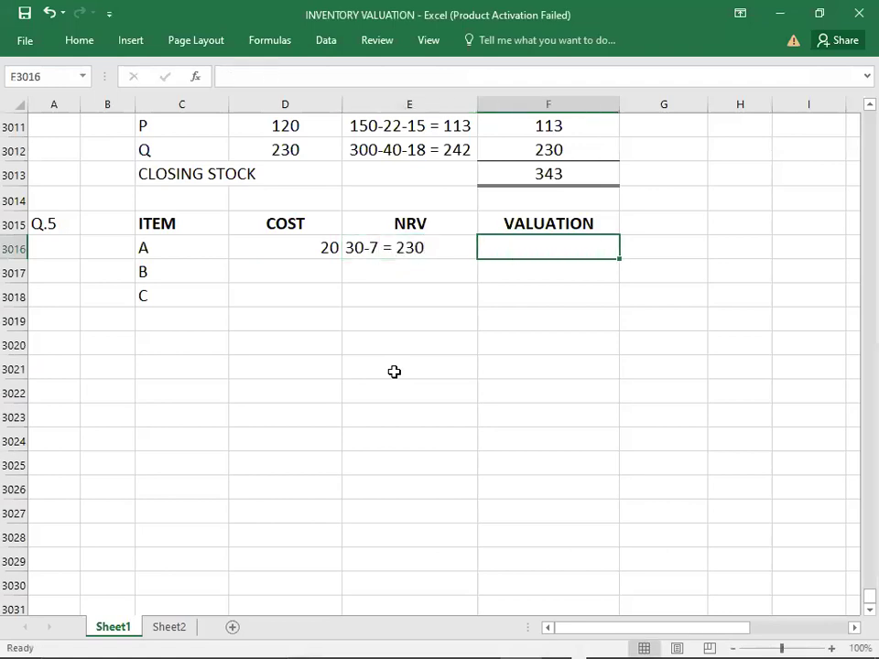
- Apply a top and double bottom border to D3016:F3019
key("shift+Left")
key("shift+Left")
key("shift+Down")
key("shift+Down")
key("shift+Down")
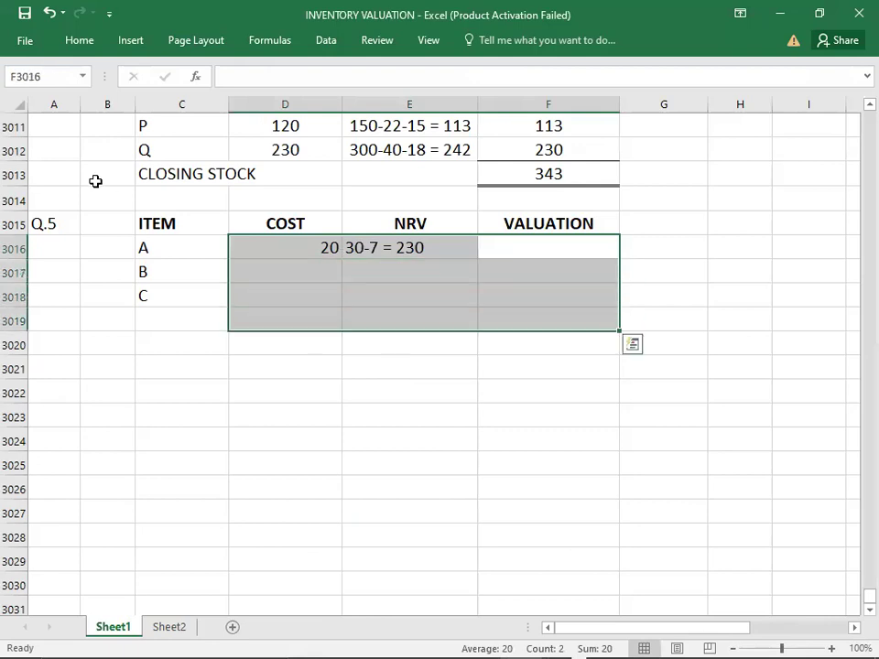
left_click(81, 41)
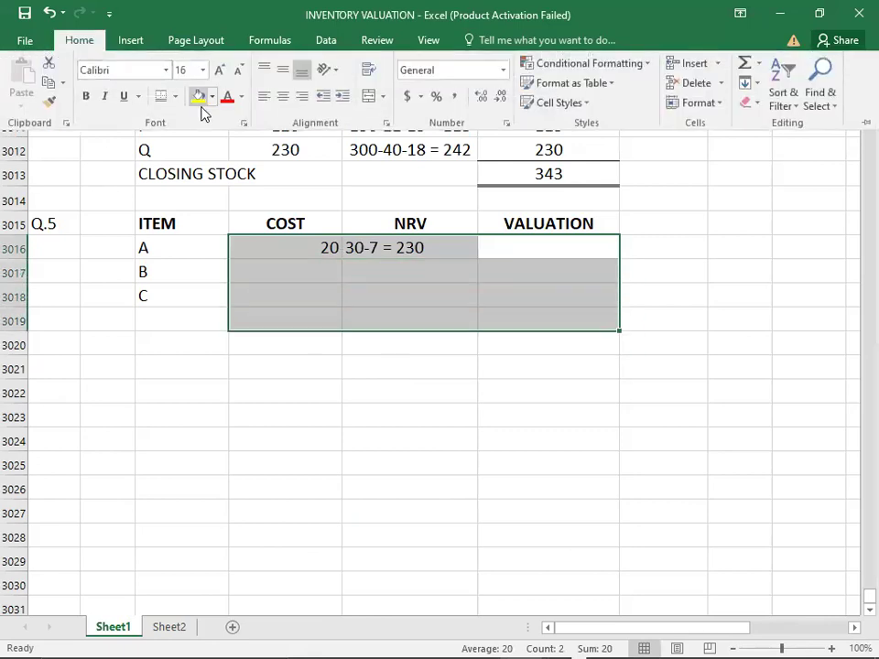
left_click(395, 247)
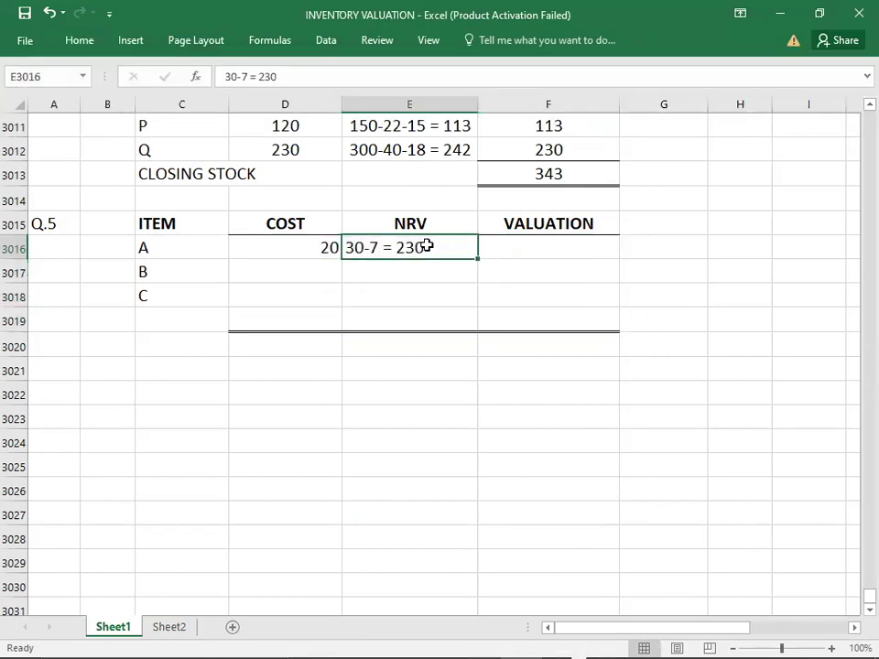
- Undo the edit of item A's NRV and the borders on D3016:F3019
double_click(427, 246)
key("BackSpace")
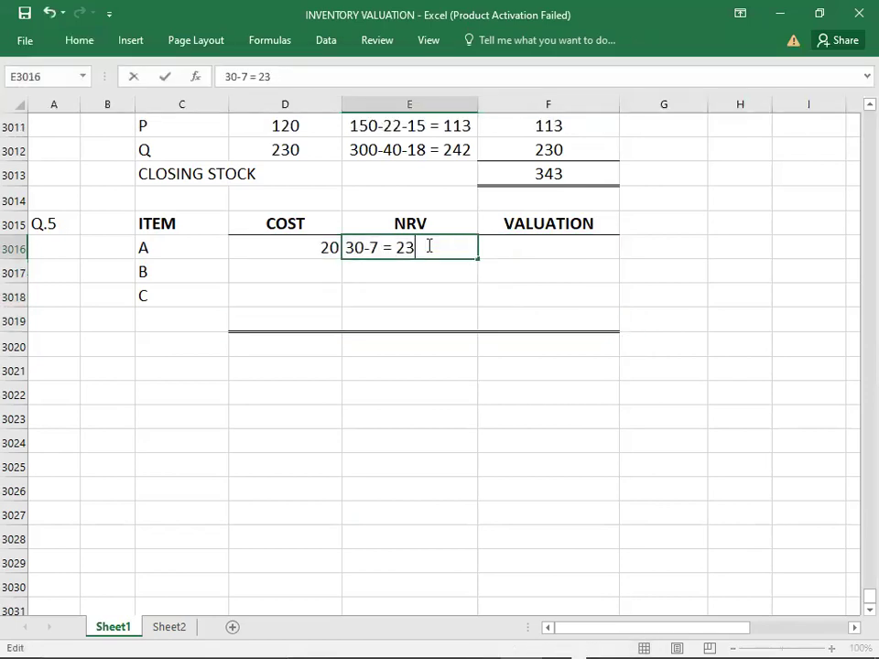
key("ctrl+z")
key("ctrl+y")
key("ctrl+z")
key("ctrl+y")
left_click(263, 492)
key("ctrl+z")
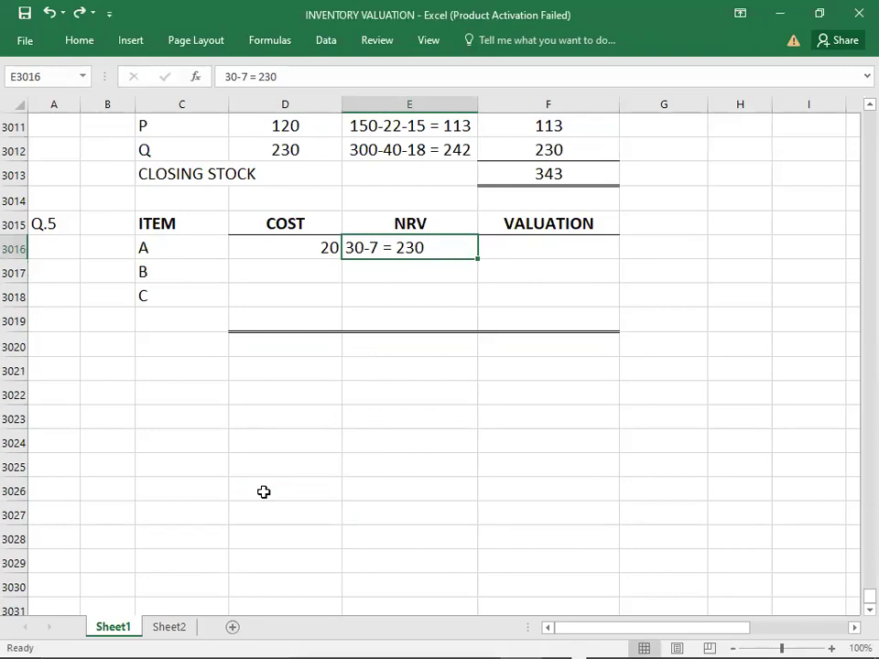
key("ctrl+z")
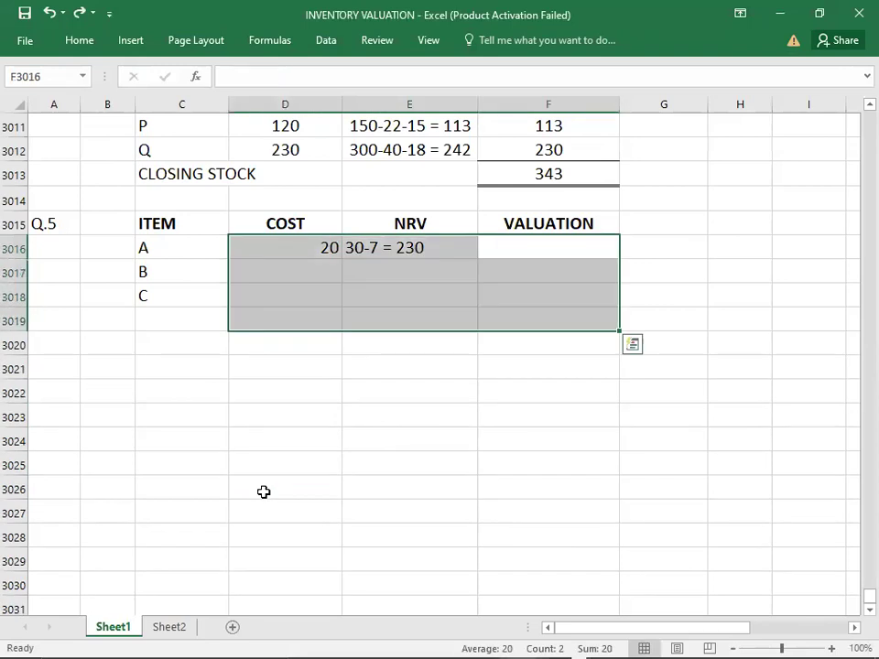
- Centre the contents of D3016:F3019 horizontally
left_click(79, 40)
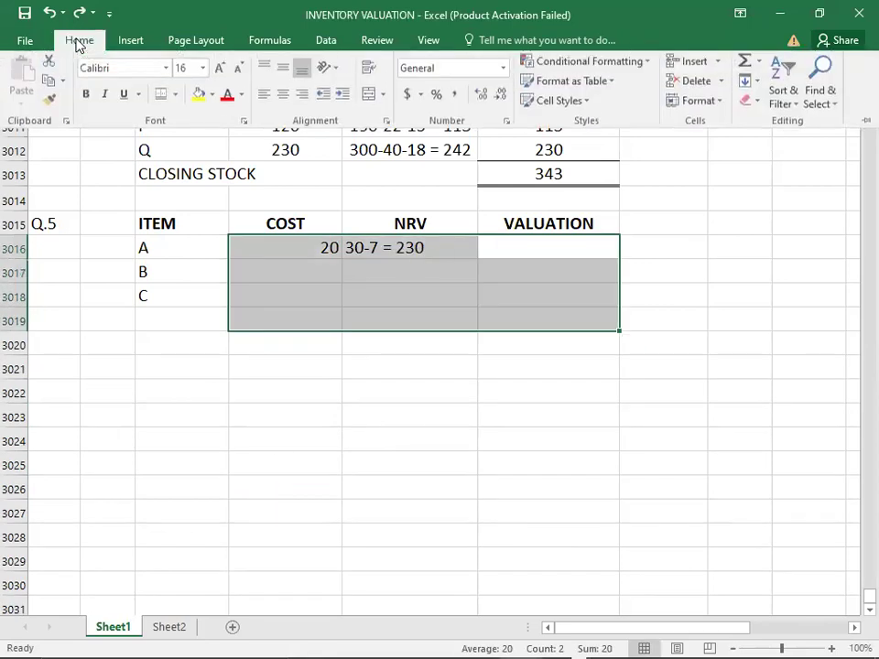
left_click(283, 97)
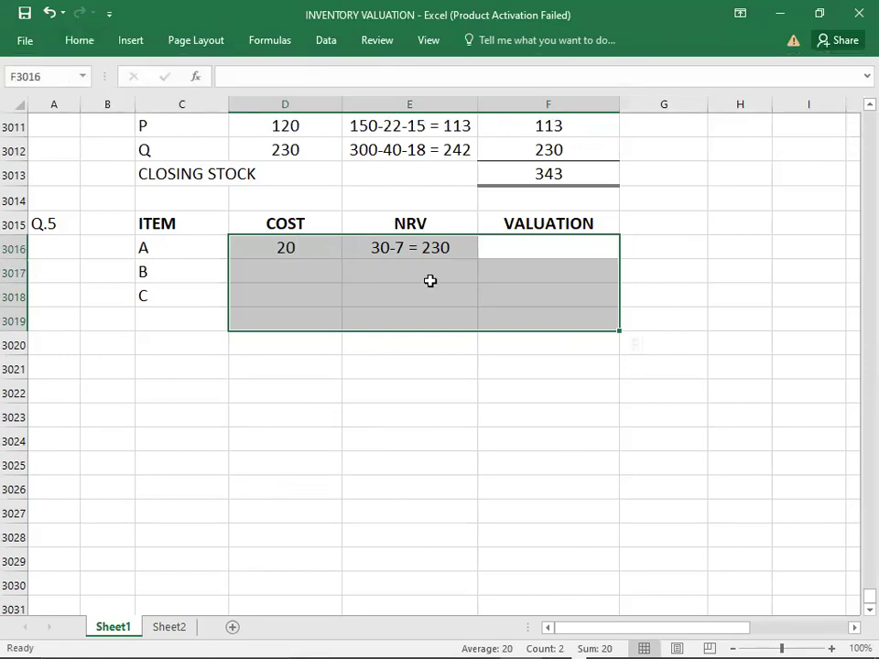
left_click(430, 274)
- Correct item A's NRV in E3016 to 30-7 = 23 and enter 20 as its valuation in F3016
double_click(441, 249)
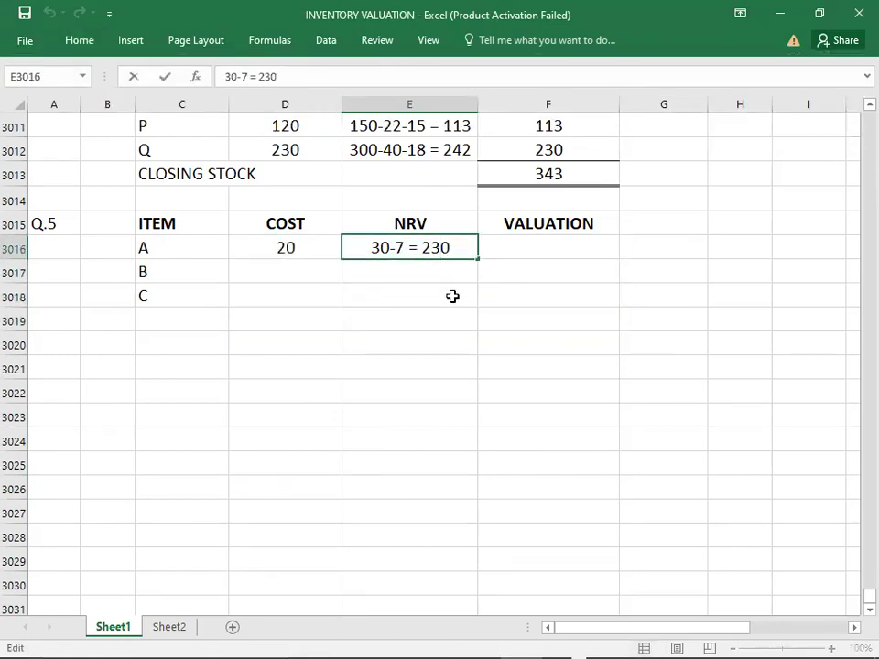
key("BackSpace")
key("Tab")
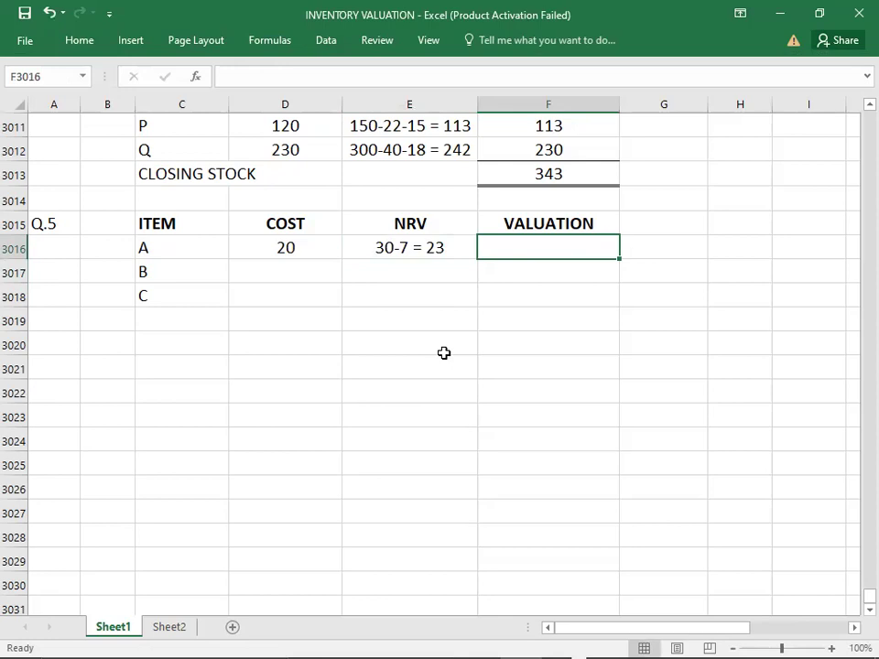
type("20")
key("Return")
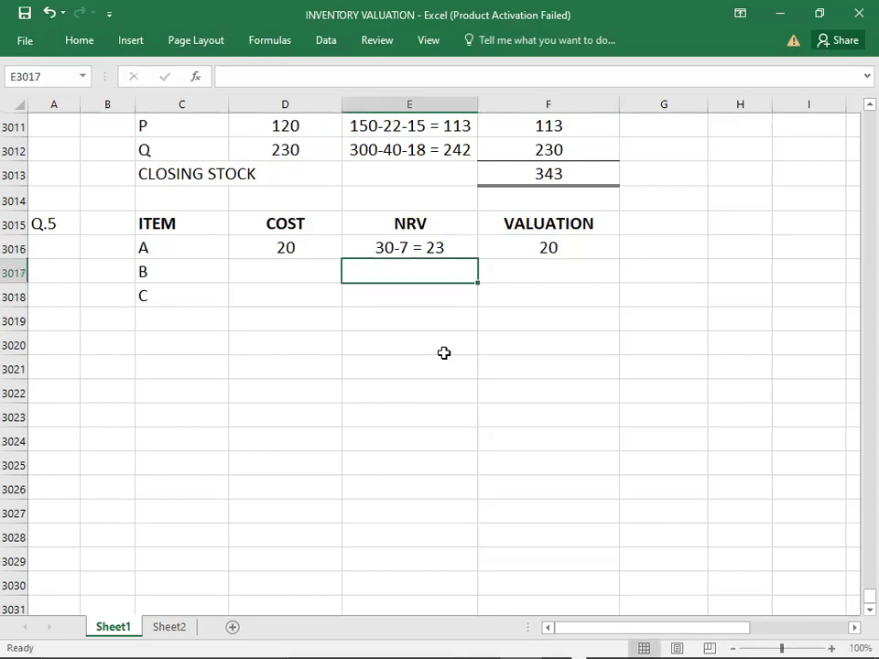
- Look up item B's cost in the PDF and enter 9 in D3017
key("Left")
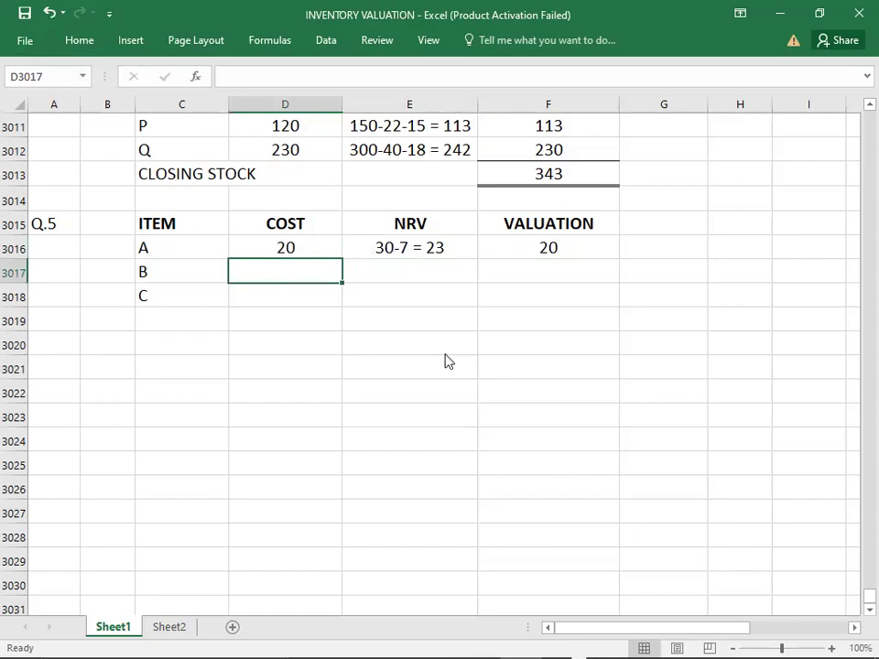
key("alt+Tab")
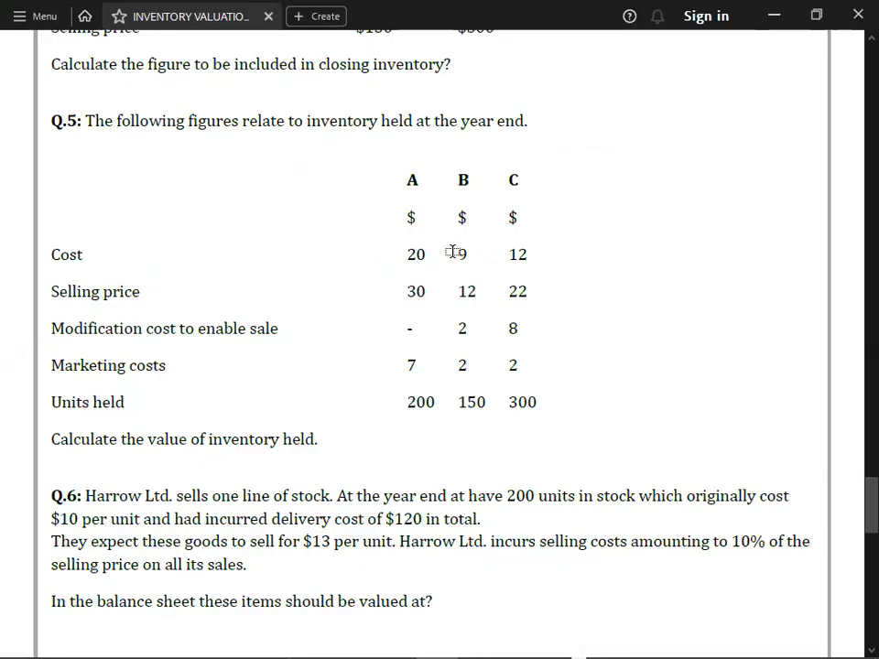
key("alt+Tab")
type("9")
key("Tab")
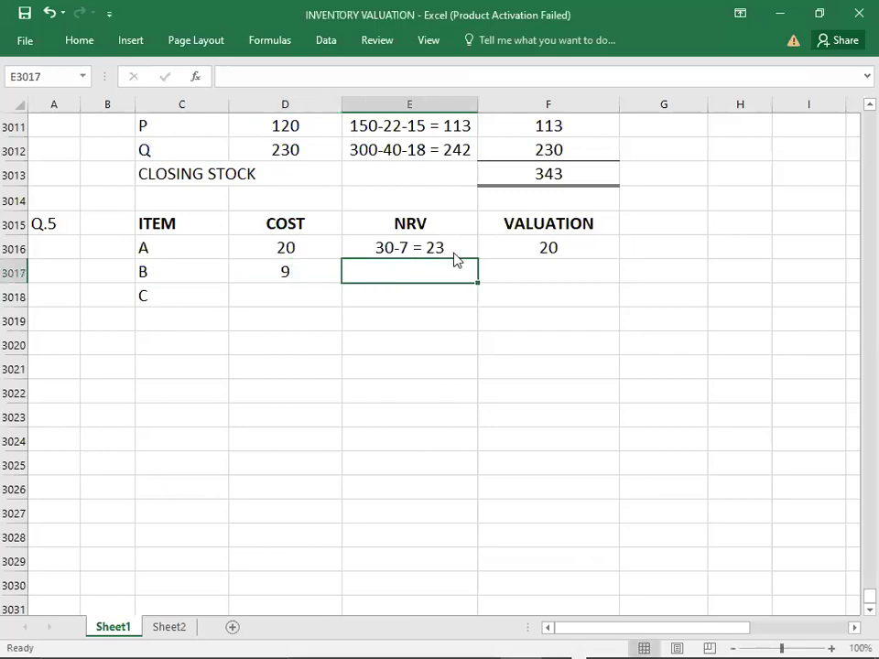
- Using B's figures from the PDF, enter 12-2-2 = 8 as its NRV in E3017 and 8 as its valuation in F3017
key("alt+Tab")
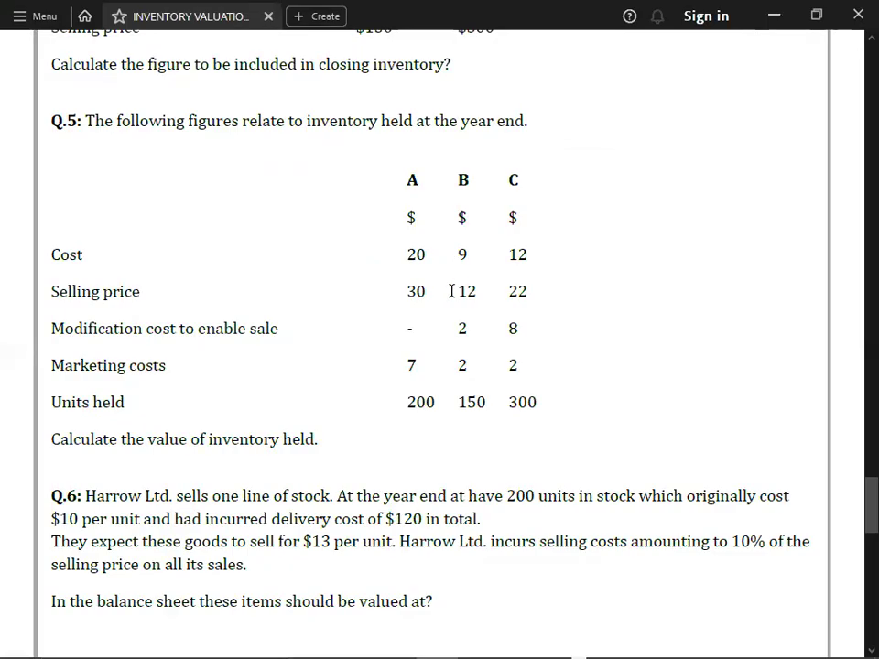
key("alt+Tab")
type("12-")
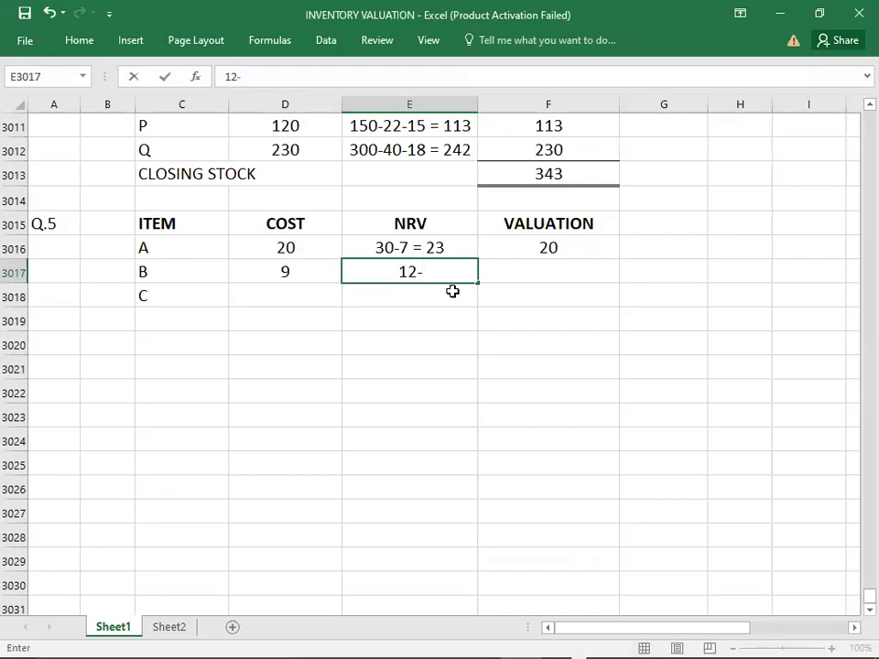
key("alt+Tab")
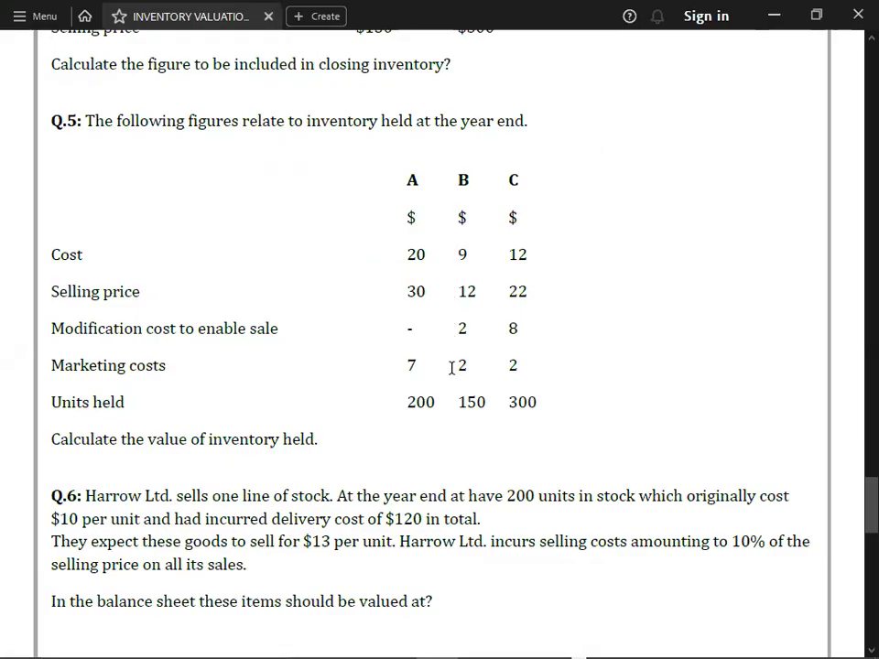
key("alt+Tab")
type("2-2")
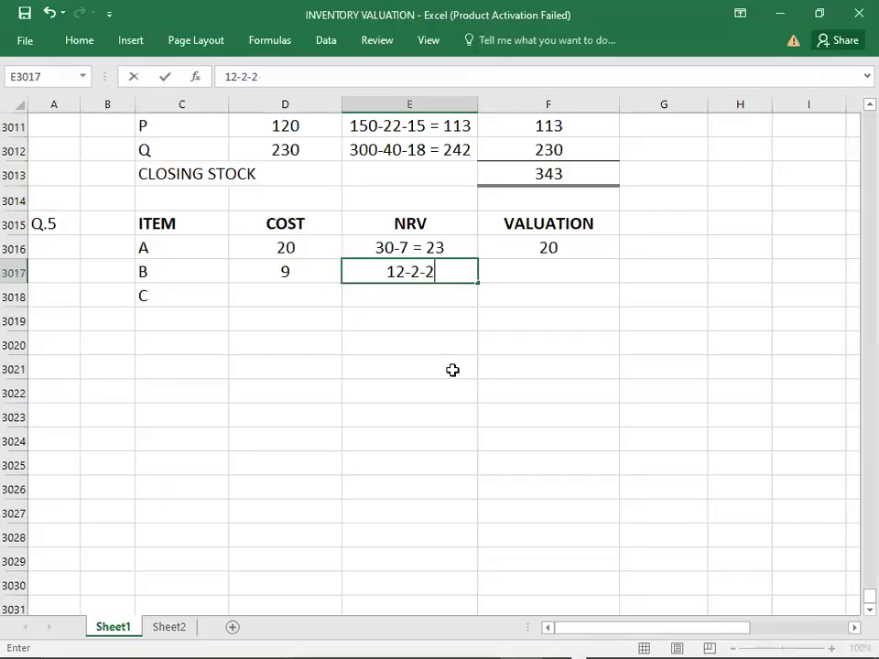
type(" =")
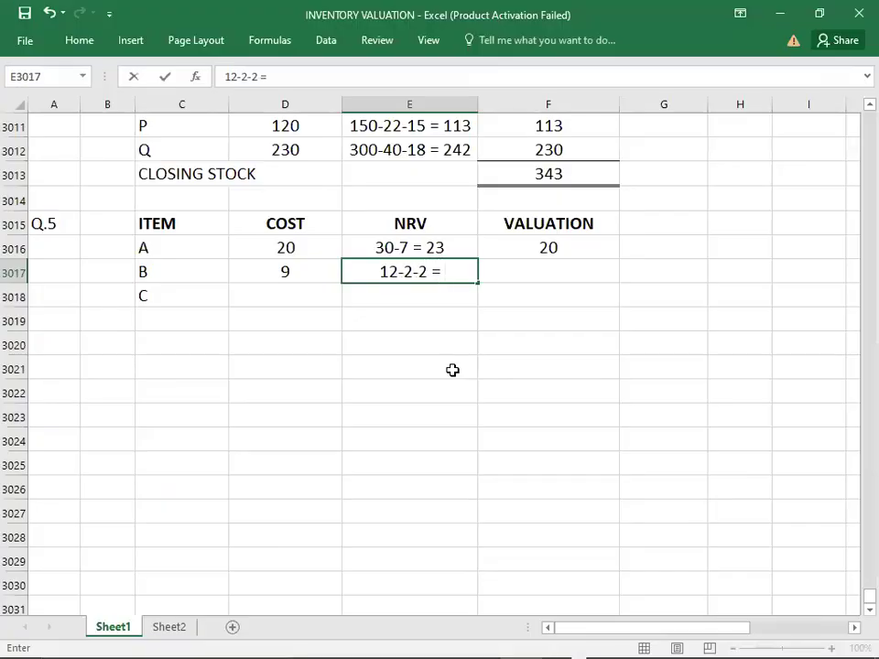
type(" 8")
key("Tab")
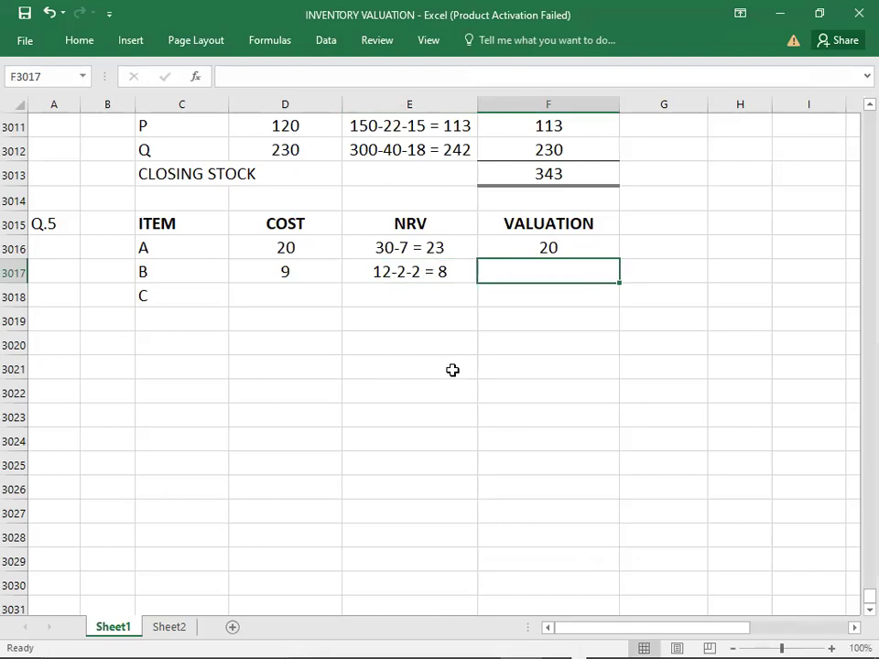
type("8")
key("Return")
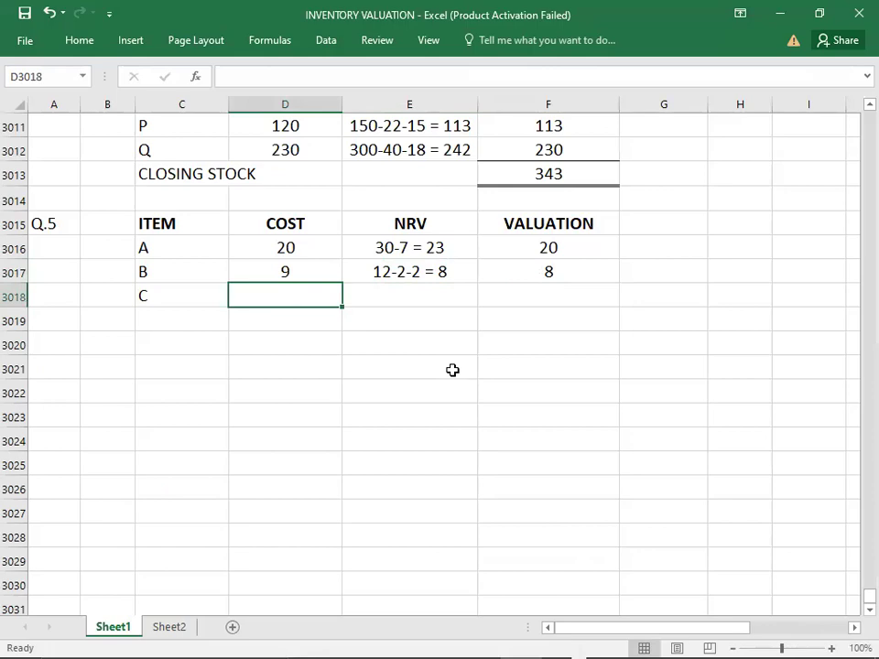
- Look up item C's cost in the Q.5 table of the PDF and enter 12 in D3018
key("alt+Tab")
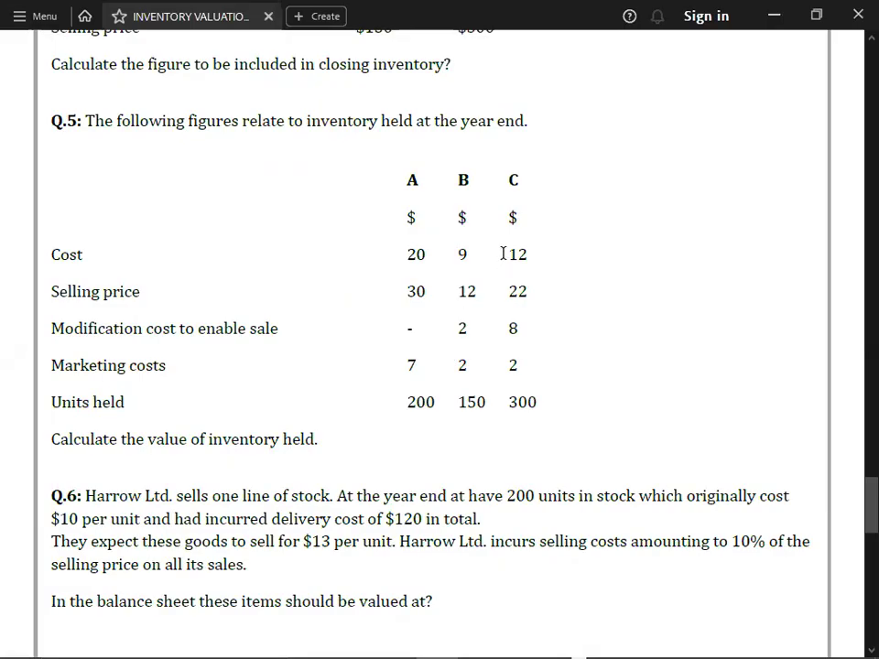
key("alt+Tab")
type("12")
key("Tab")
- Using C's figures from the PDF, enter 22-8-2 = 12 as its NRV in E3018 and 12 as its valuation in F3018
key("alt+Tab")
key("alt+Tab")
type("22-")
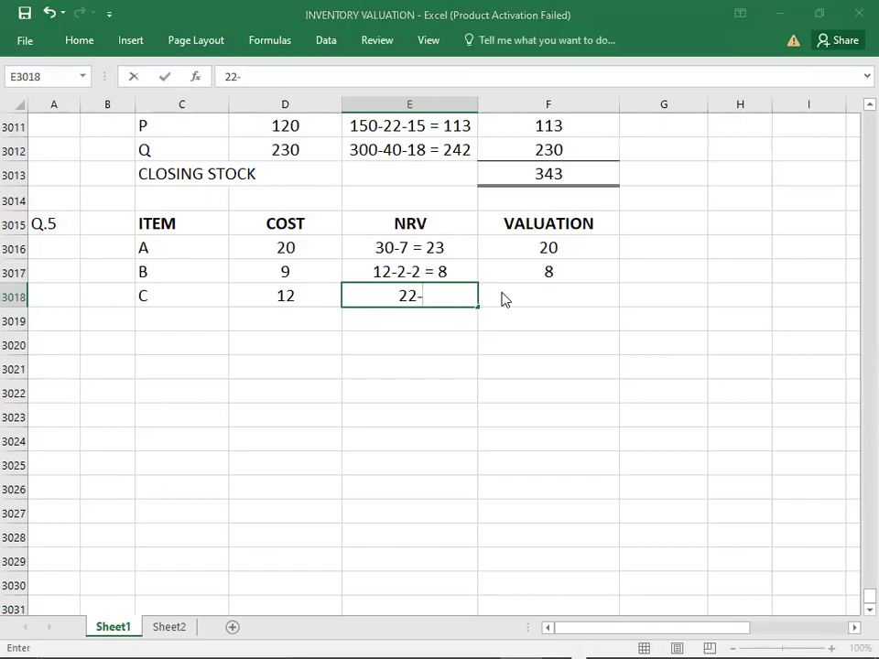
key("alt+Tab")
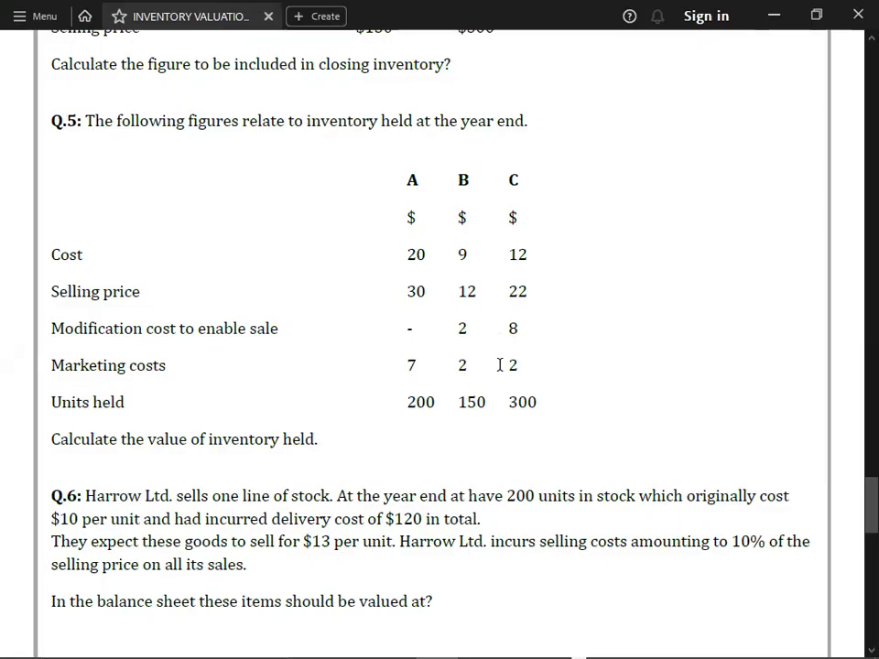
key("alt+Tab")
type("8-2 = 12")
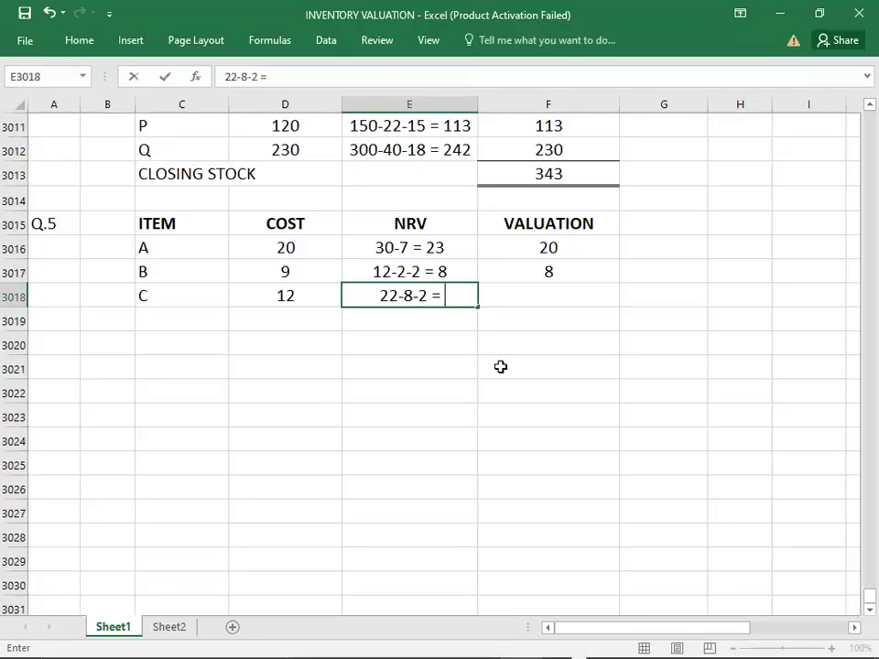
key("Tab")
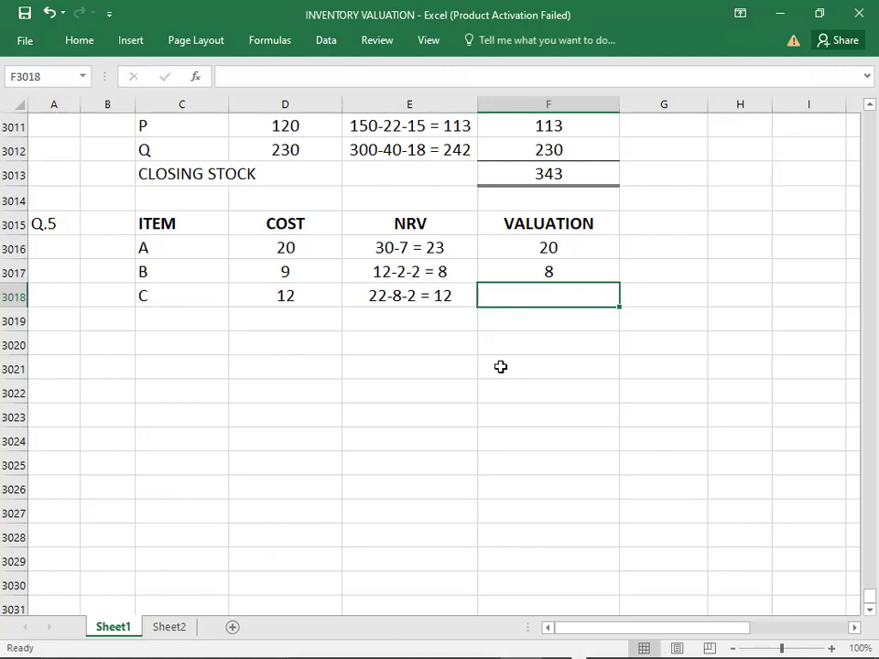
type("12")
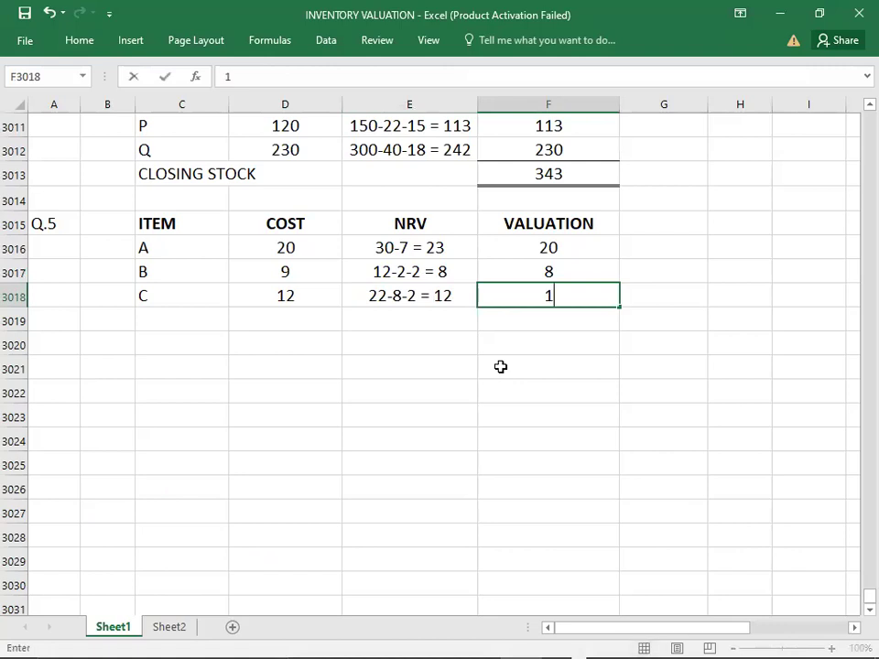
key("Return")
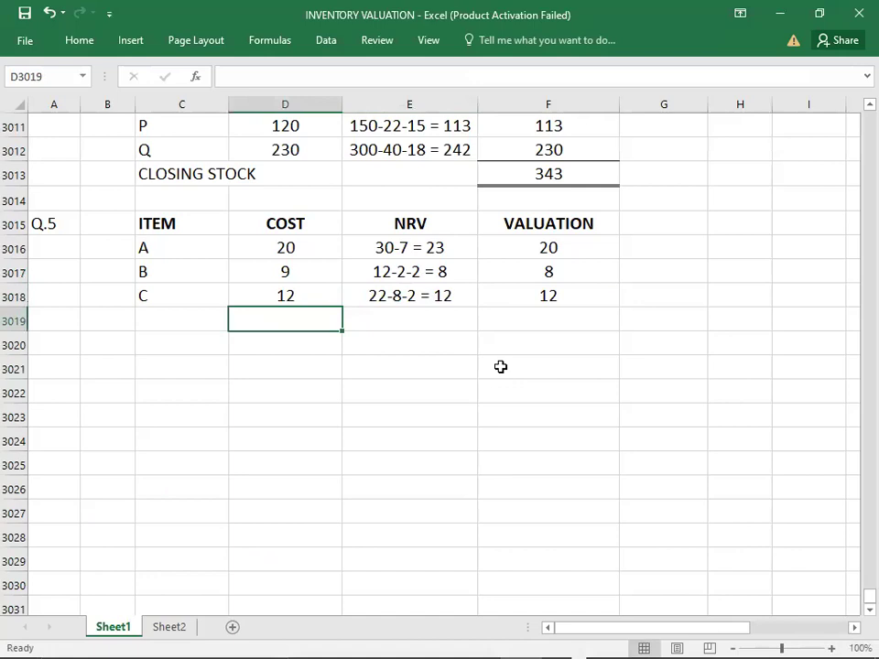
- Extend item A's valuation in F3016 with the units held from the PDF to read 20*200=, and enter 4000 in G3016
left_click(567, 249)
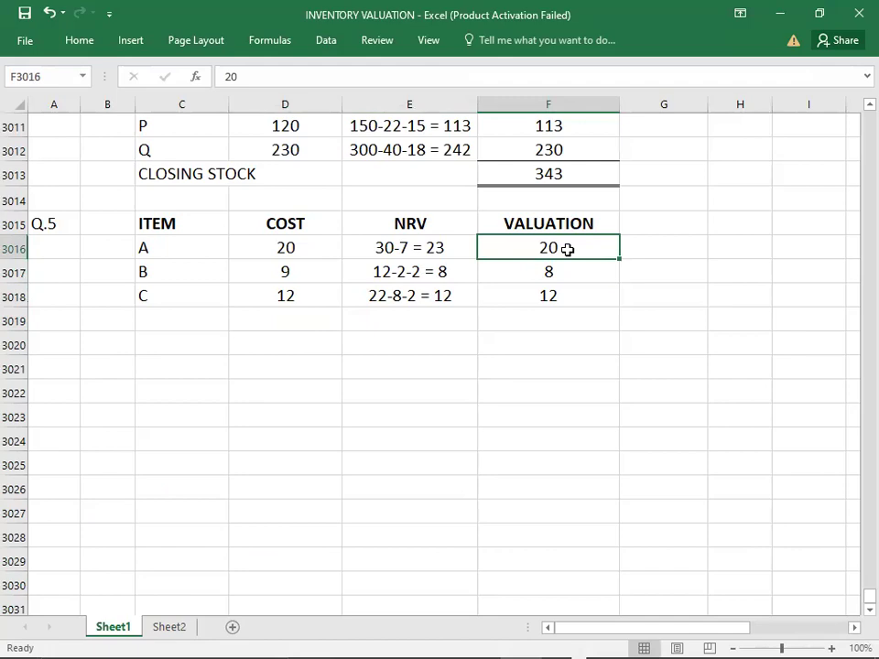
key("alt+Tab")
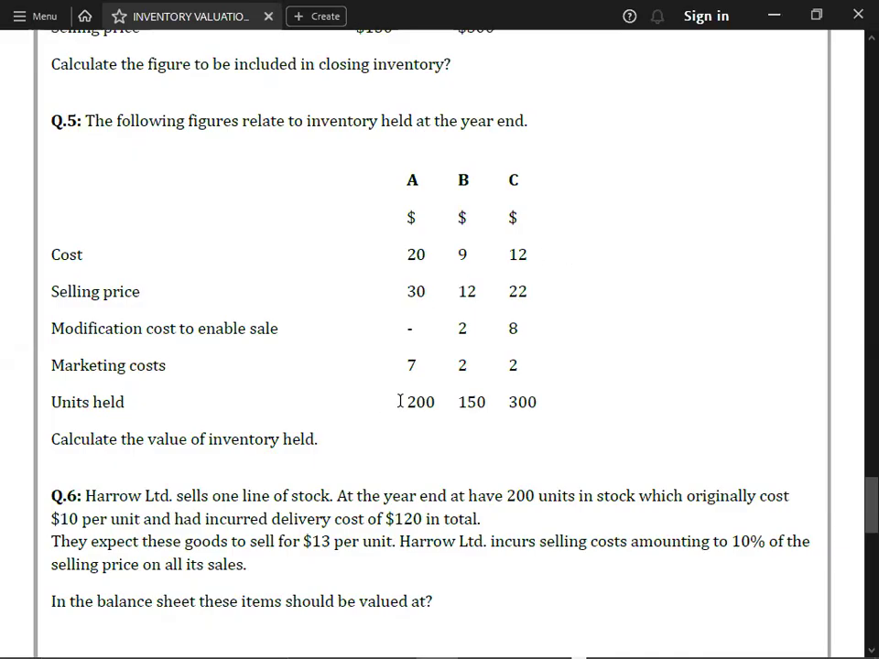
key("alt+Tab")
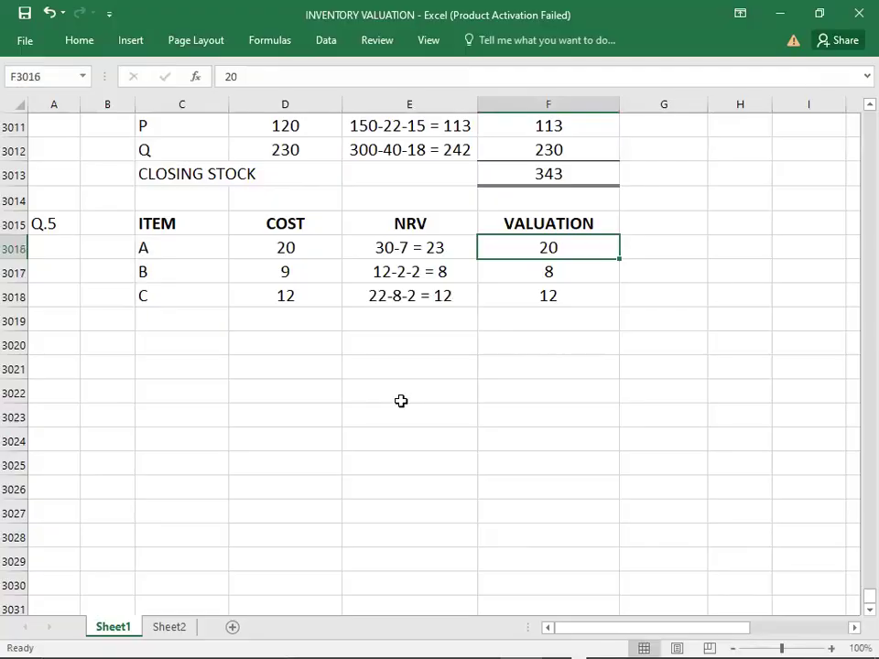
double_click(574, 249)
type("*200")
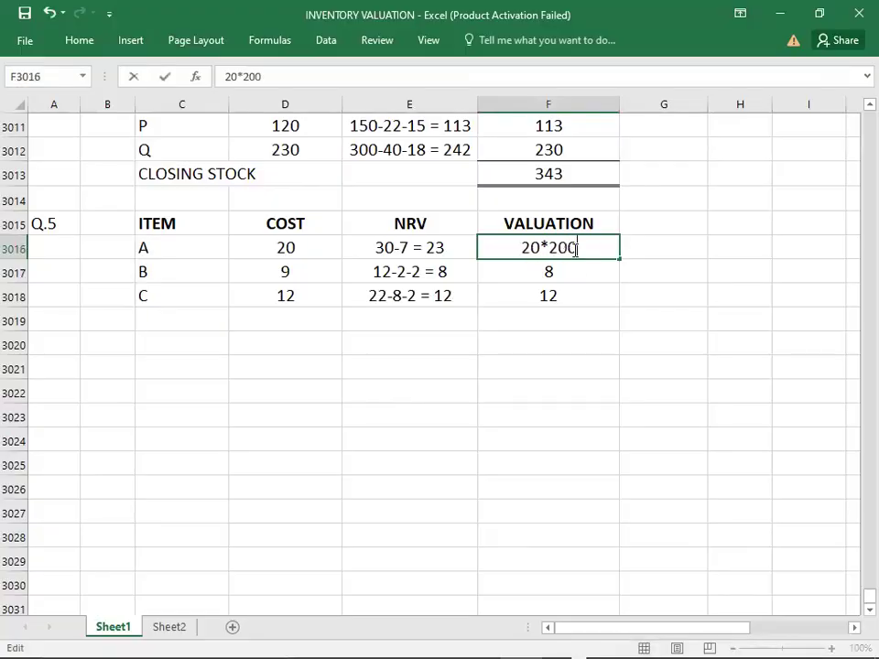
type("=")
key("Tab")
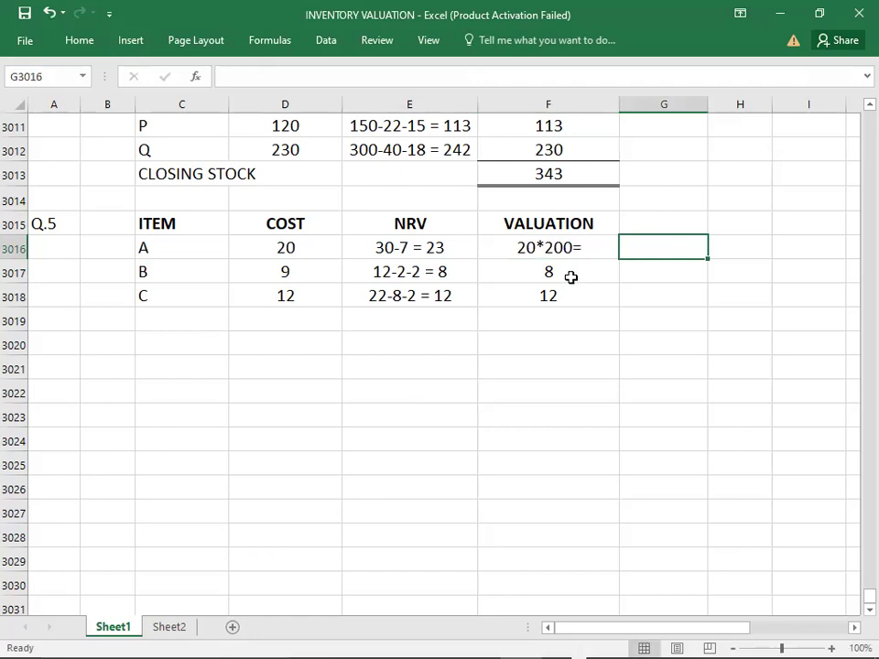
type("4000")
key("Return")
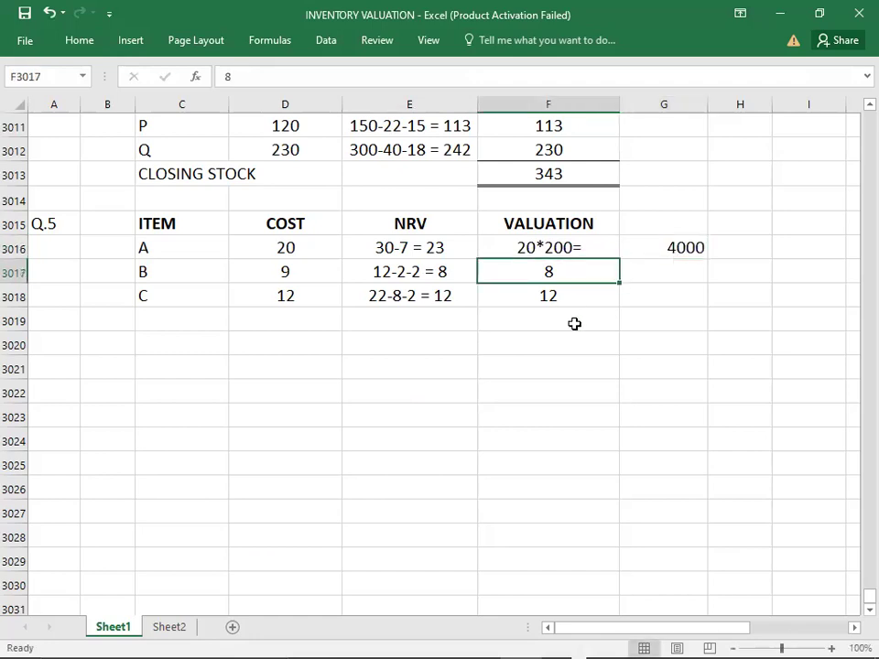
- Extend item B's valuation in F3017 with its units held from the PDF to read 8*150 =, and enter 1200 in G3017
double_click(558, 265)
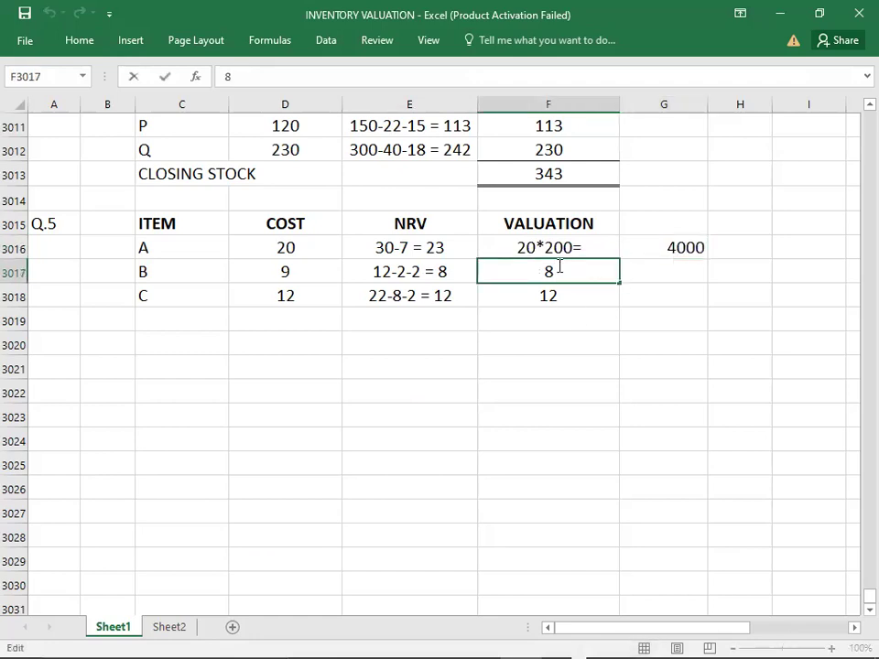
key("alt+Tab")
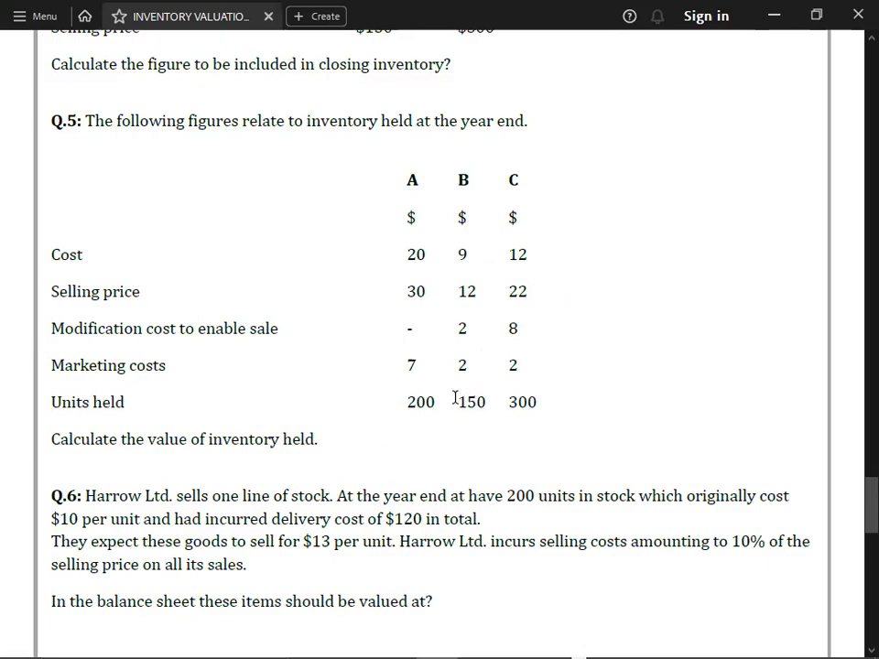
key("alt+Tab")
type("*150")
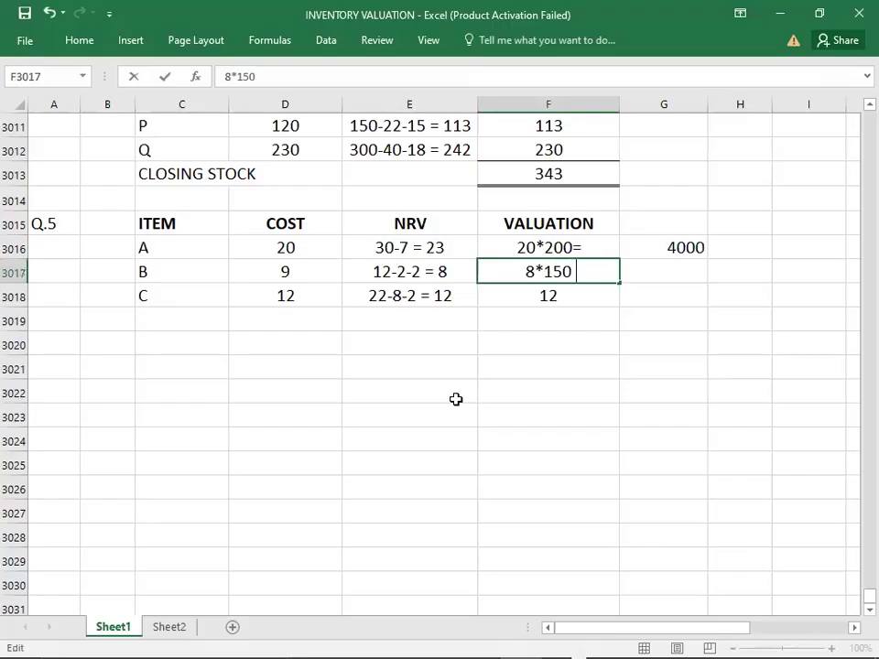
type(" =")
key("Tab")
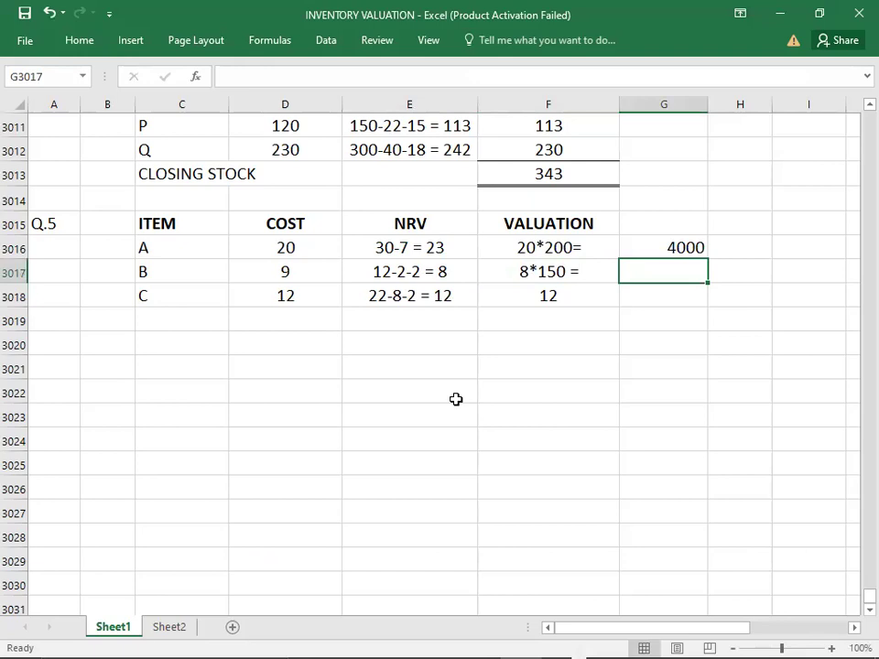
type("1200")
key("Return")
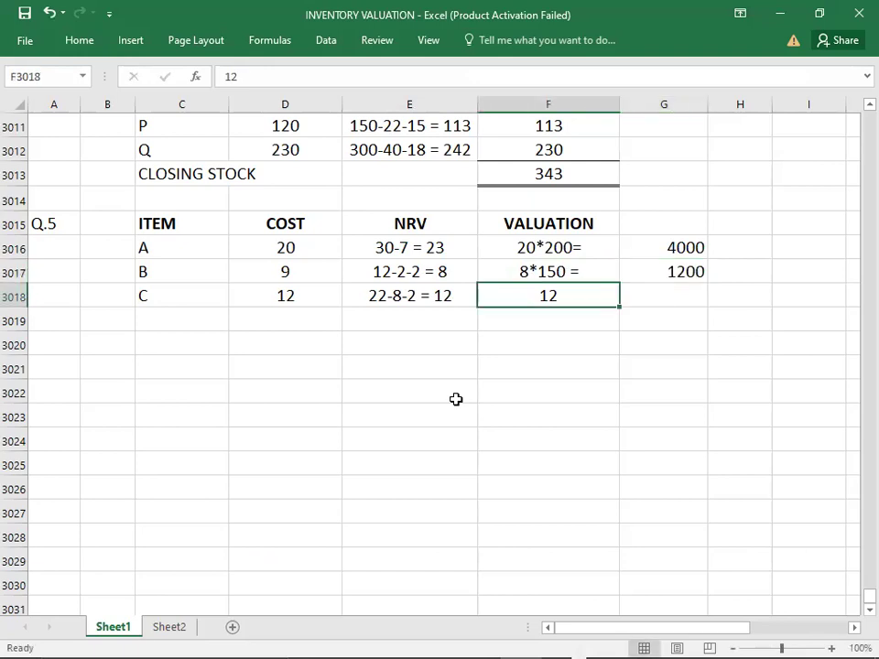
- Extend item C's valuation in F3018 with its units held from the PDF to read 12*300 =, and enter 3600 in G3018
key("alt+Tab")
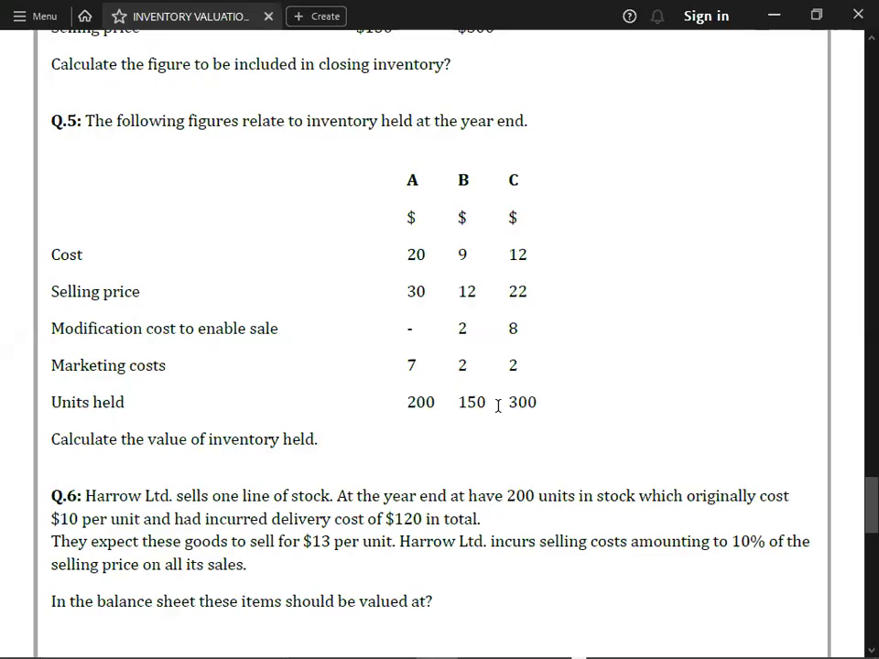
key("alt+Tab")
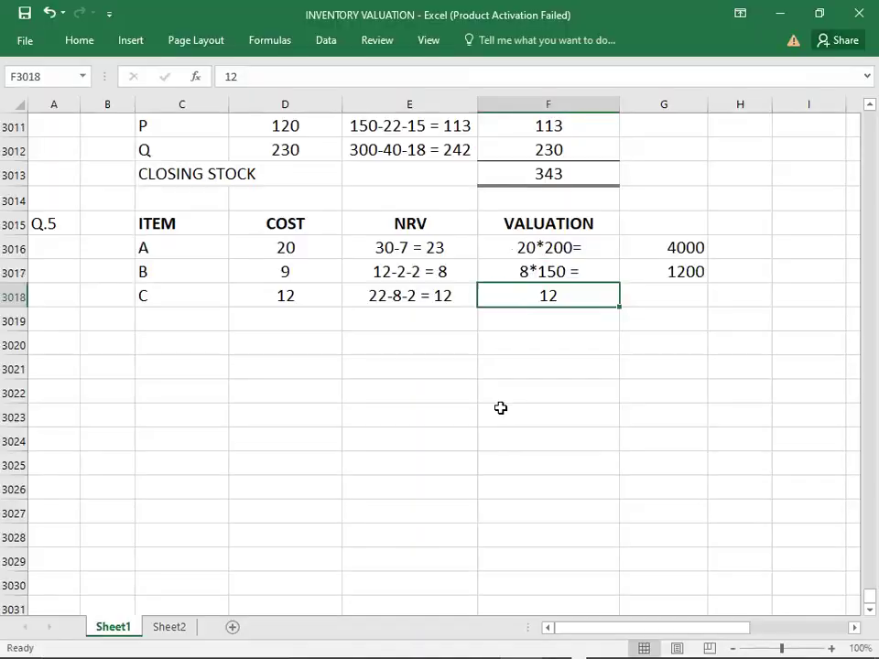
double_click(565, 295)
type("*300 =")
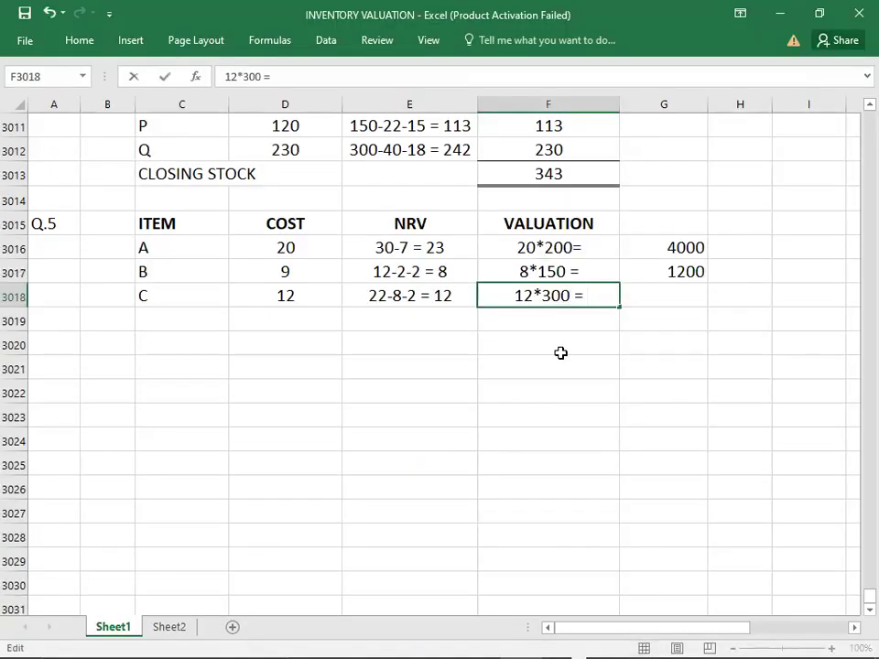
key("Tab")
type("3600")
key("Return")
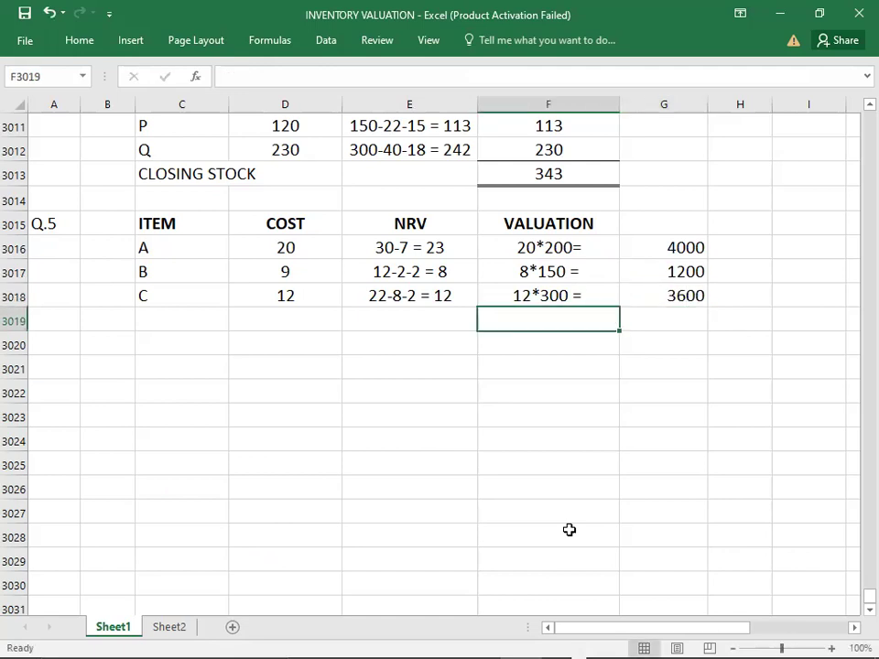
- Insert a space before the equals sign in F3016 so it reads 20*200 =
left_click(568, 248)
double_click(570, 248)
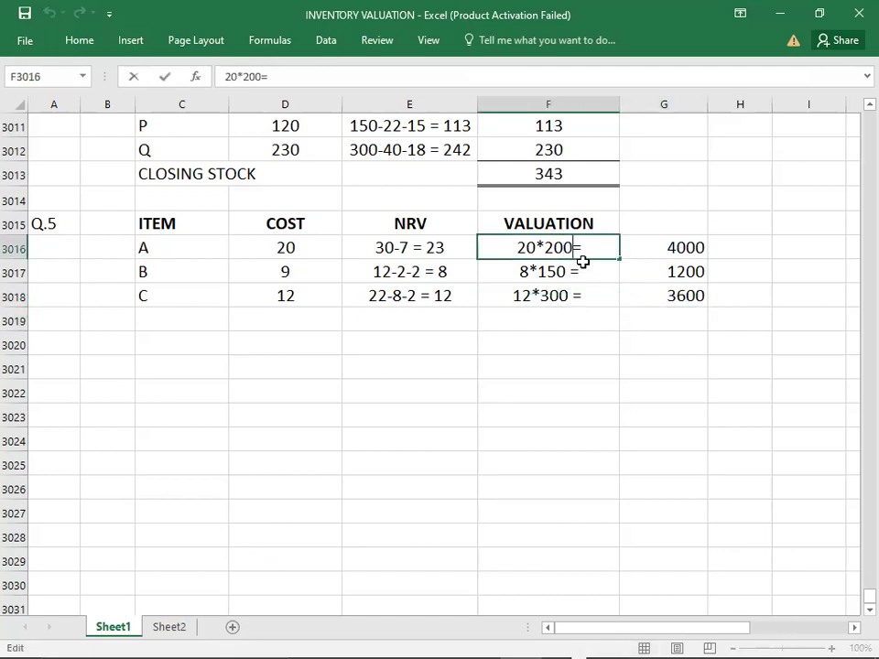
left_click_drag(632, 251, 638, 253)
- Enter the total 8800 in G3019 and apply a single top and double bottom border to the cell
key("Down")
key("Down")
key("Down")
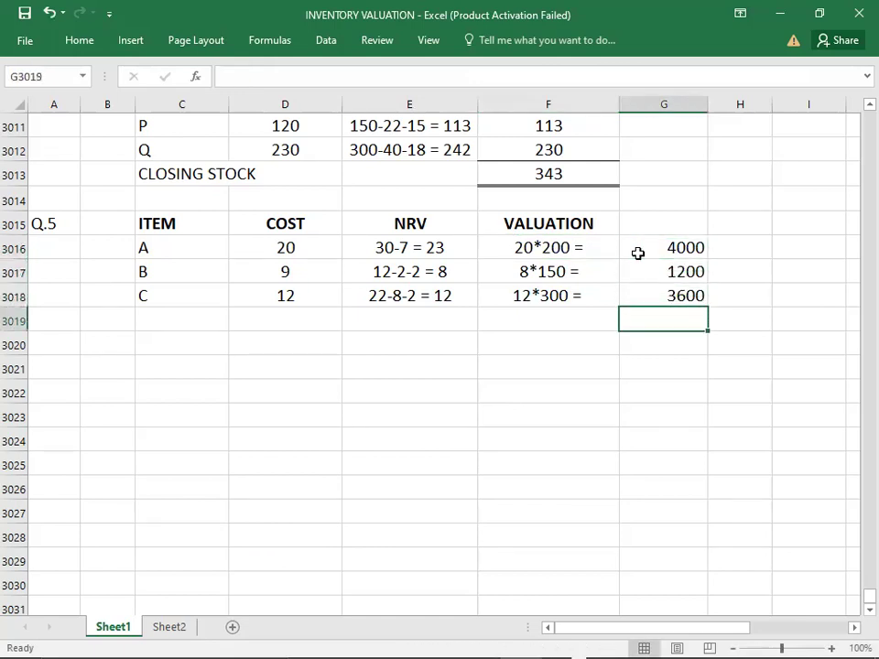
type("8800")
key("Return")
key("Up")
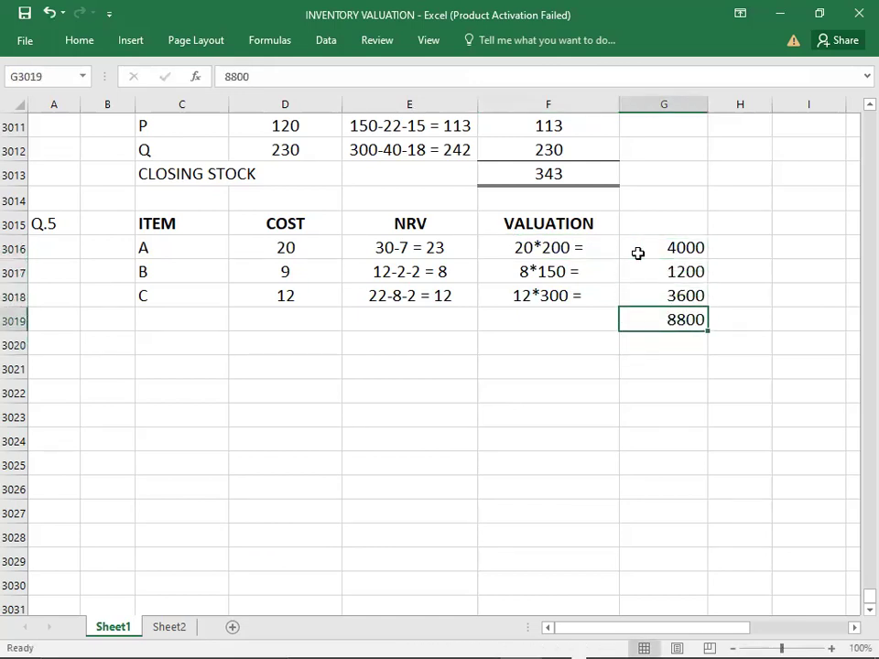
left_click(79, 41)
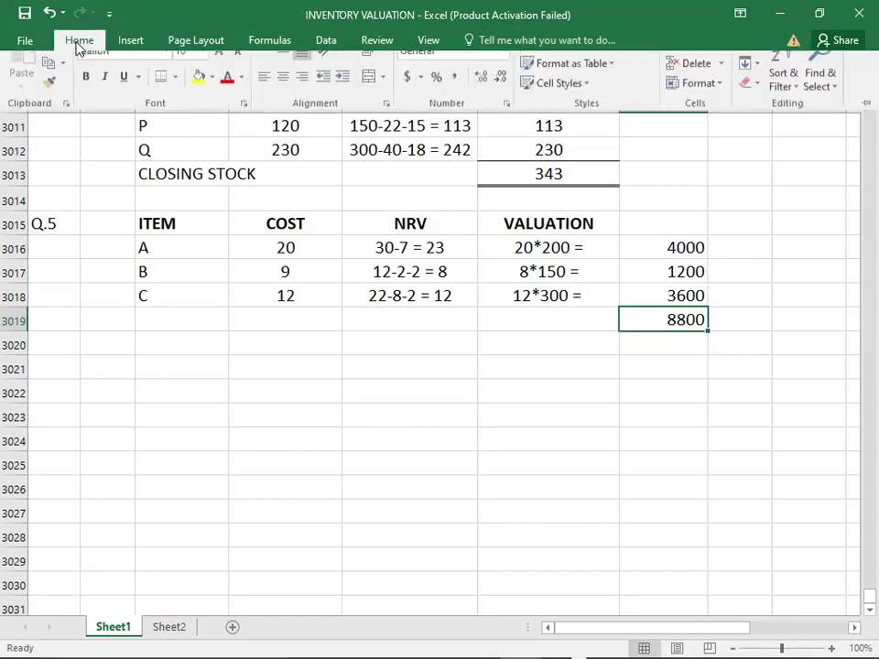
- Label the Q.5 total row CLOSING STOCK in C3019
left_click(186, 310)
left_click(186, 310)
type("CLOS")
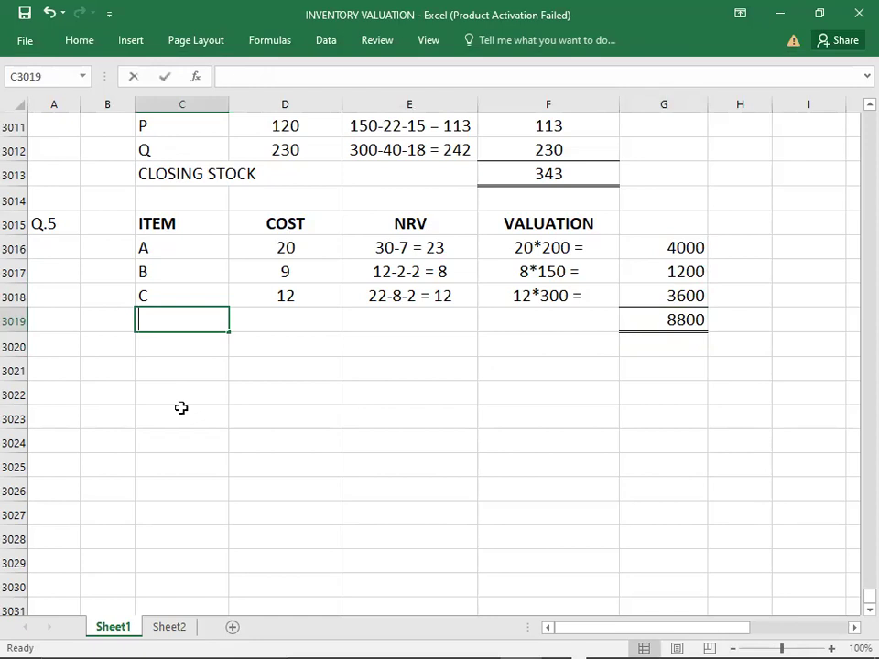
type("INNG")
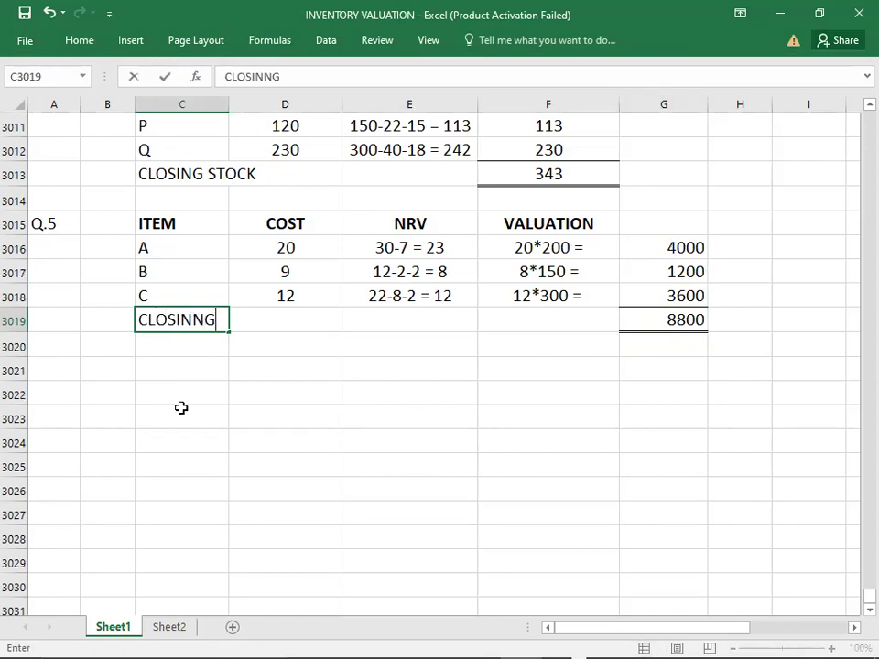
key("BackSpace")
key("BackSpace")
type("G STOCK")
key("Return")
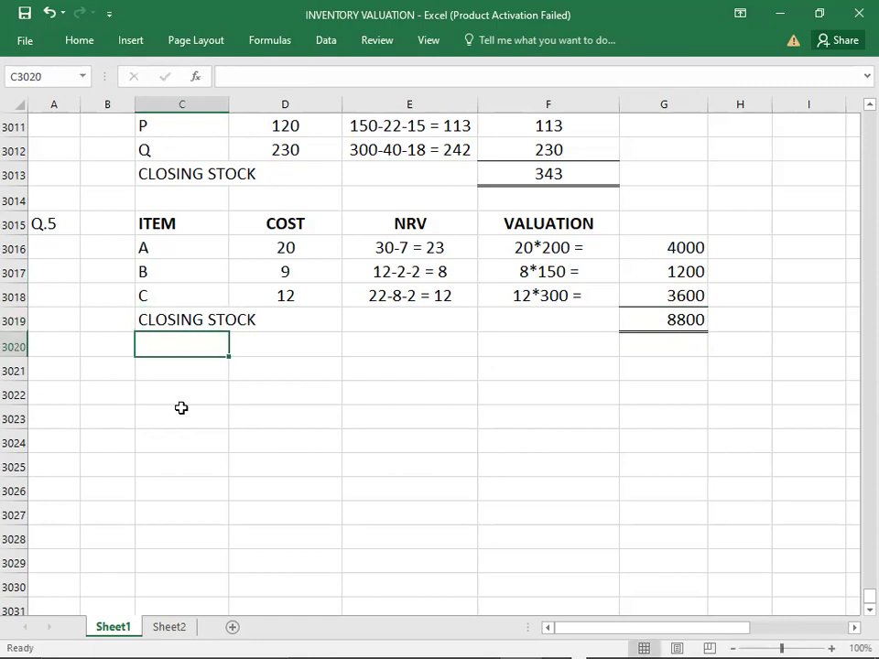
- Enter the question label Q.6 in A3021, leaving one blank row below the Q.5 table
key("Down")
key("Left")
key("Left")
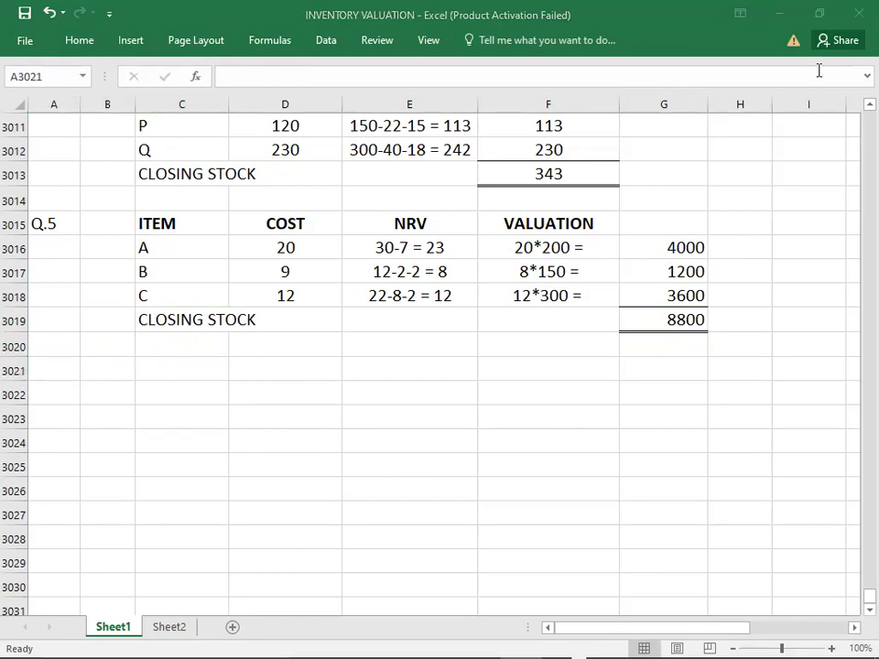
type("Q.6")
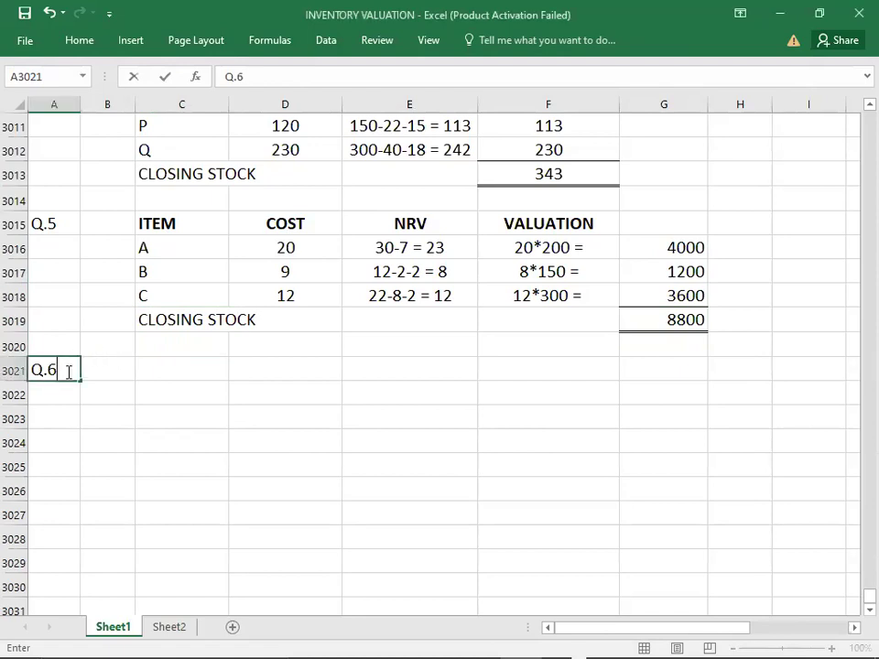
- Switch to the PDF, read the Q.6 question on Harrow Ltd.'s stock, and return to the Excel worksheet
key("alt+Tab")
key("alt+Tab")
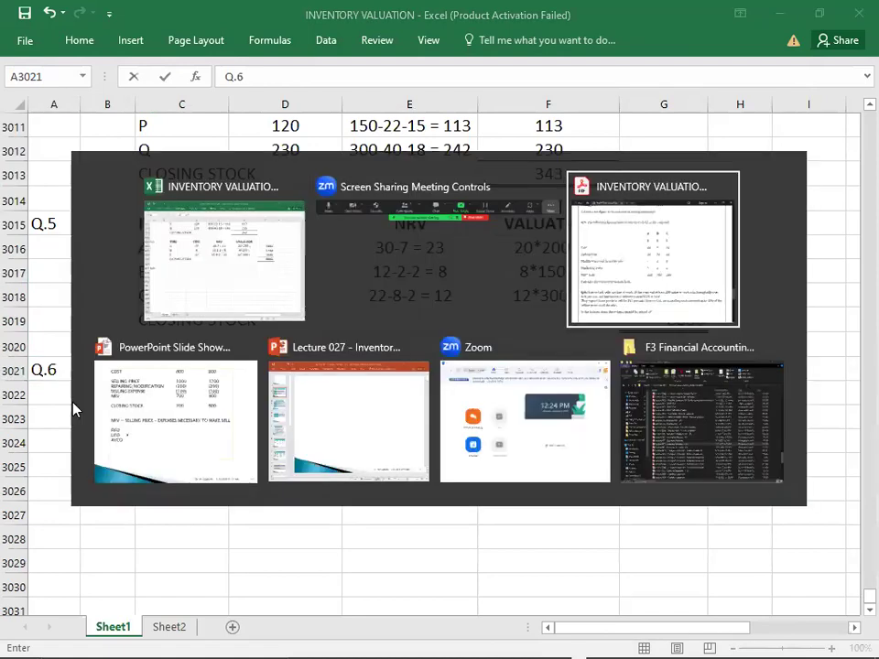
scroll(76, 407, "down", 5)
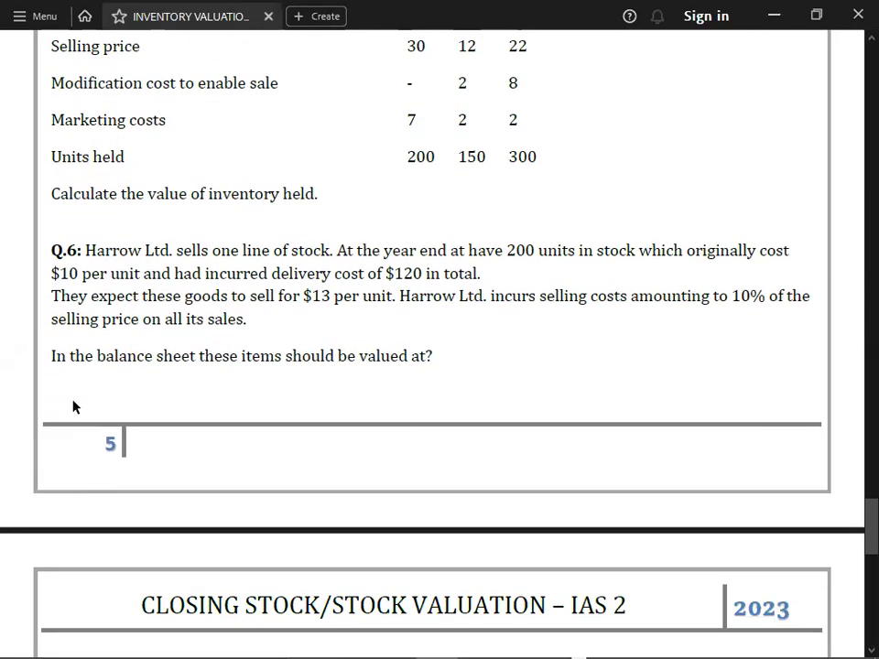
scroll(76, 407, "down", 3)
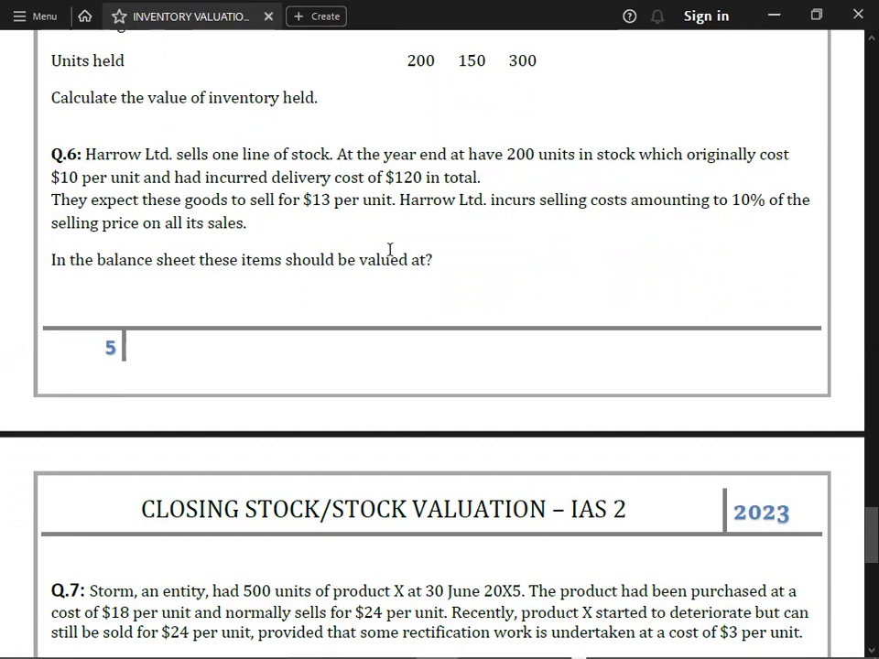
key("alt+Tab")
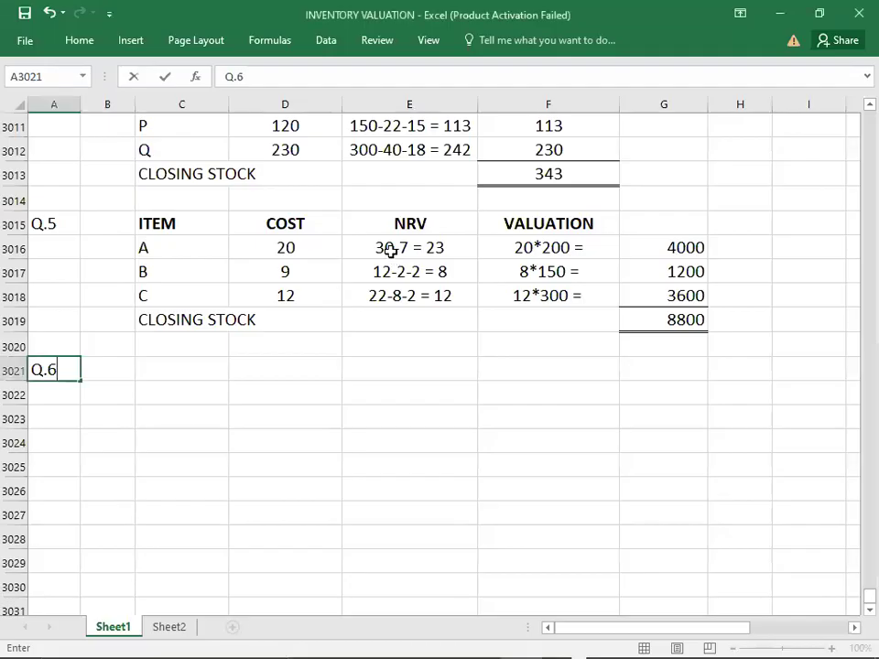
- Enter the heading COST in B3021 beside the Q.6 label
key("Tab")
type("COST")
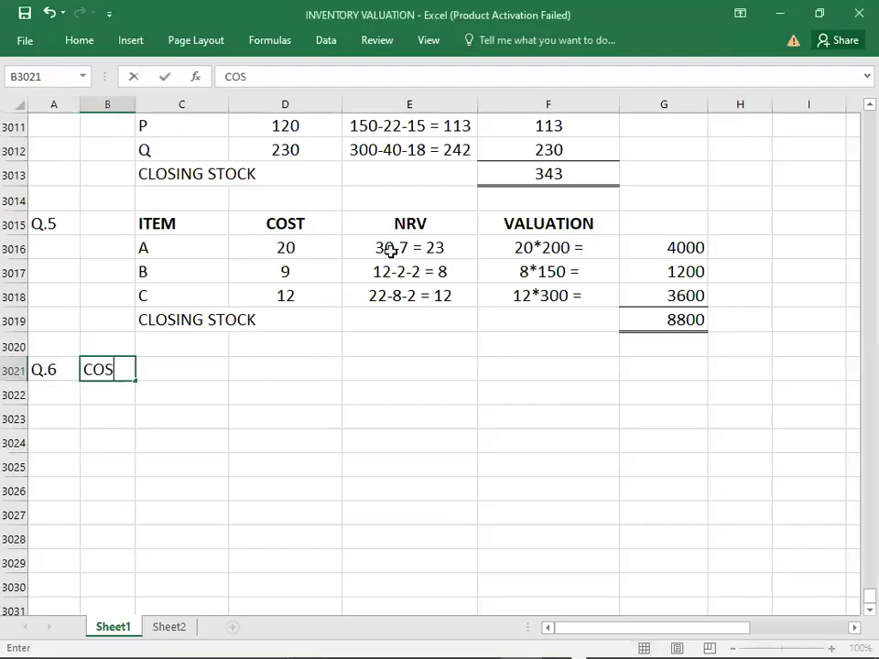
key("Tab")
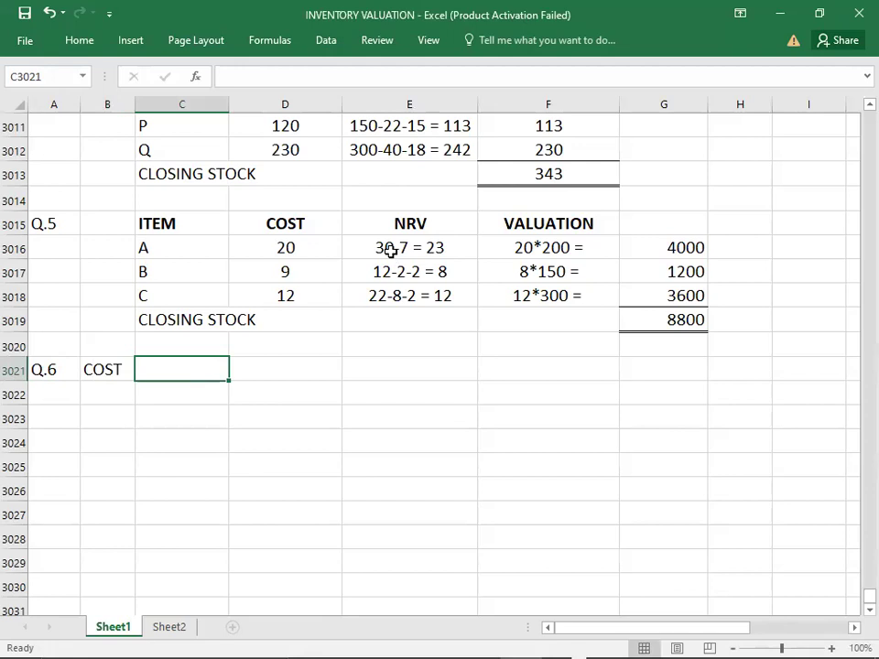
key("Left")
type("0")
key("BackSpace")
type("COST")
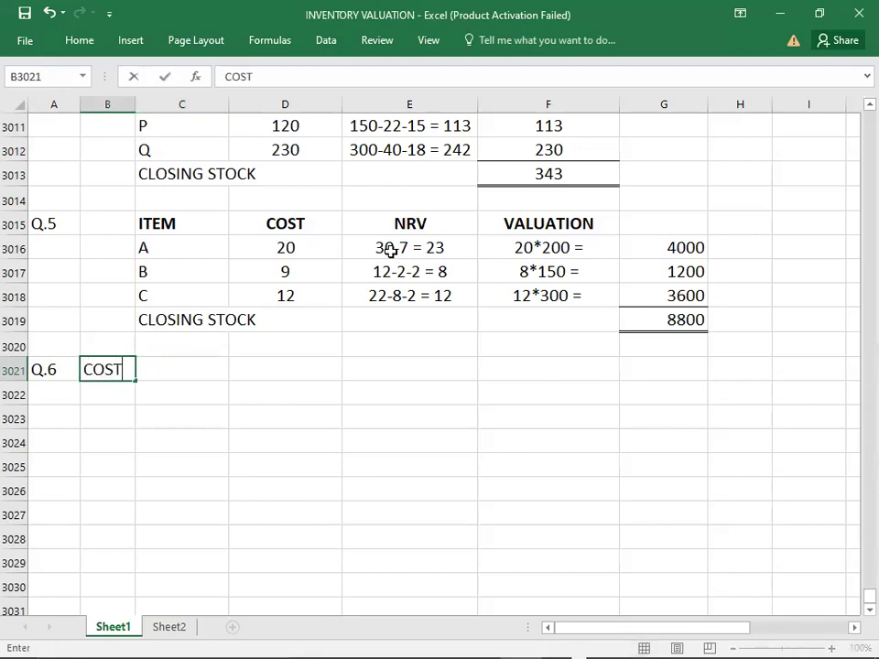
key("Return")
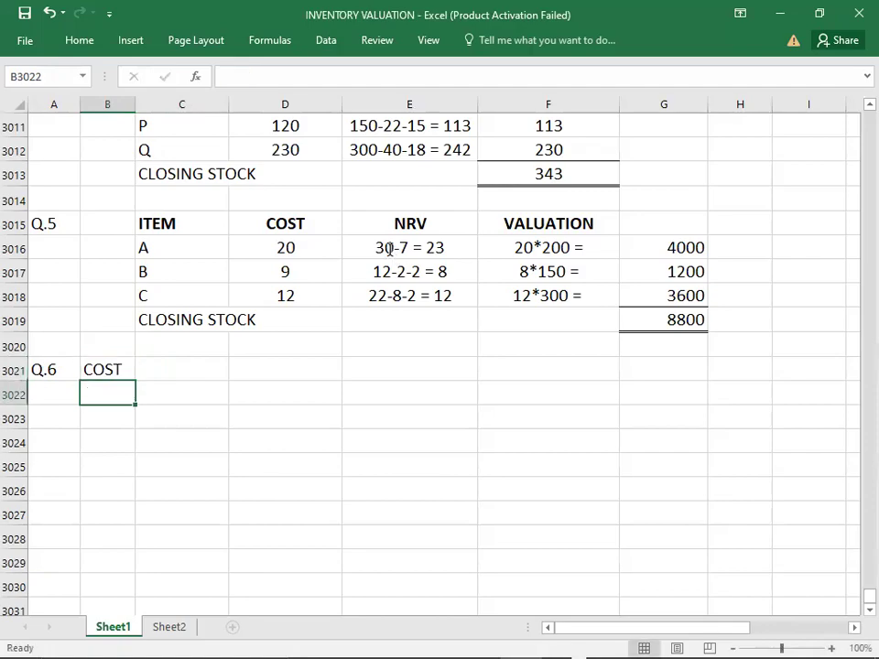
- Check the units and unit cost in the Q.6 PDF text, and enter 200*10 in B3022 and 2000 in D3022
key("alt+Tab")
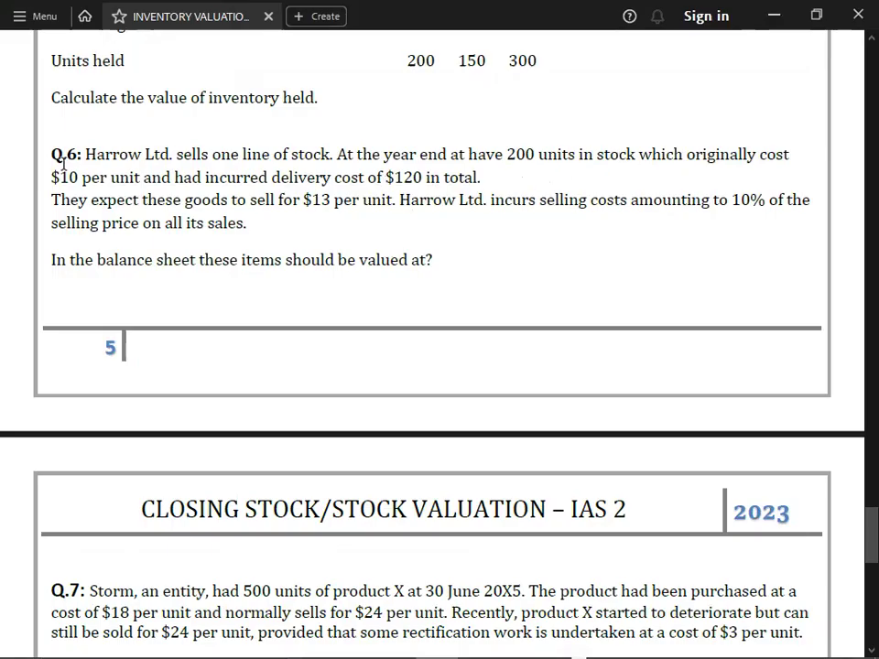
key("alt+Tab")
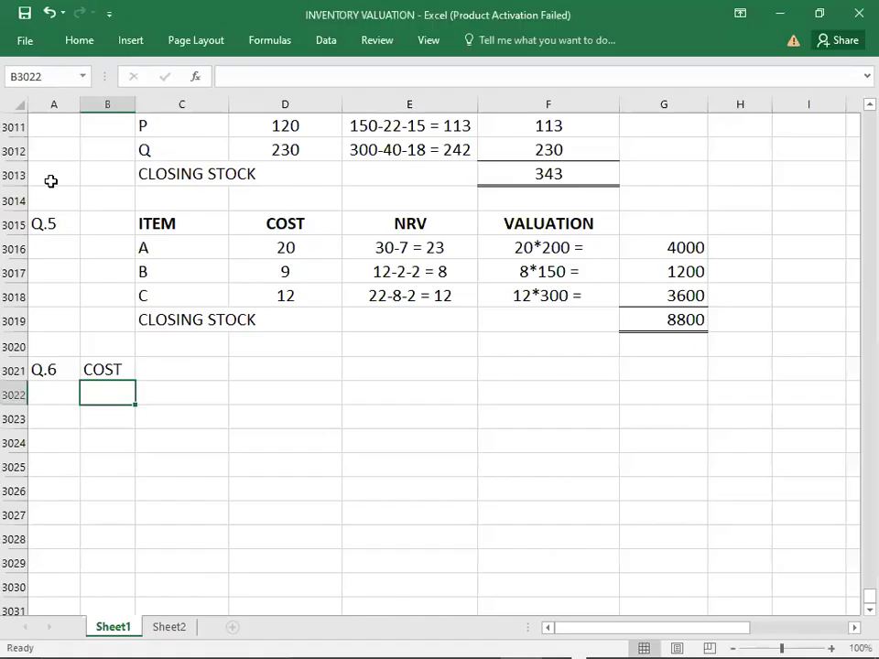
type("200*10")
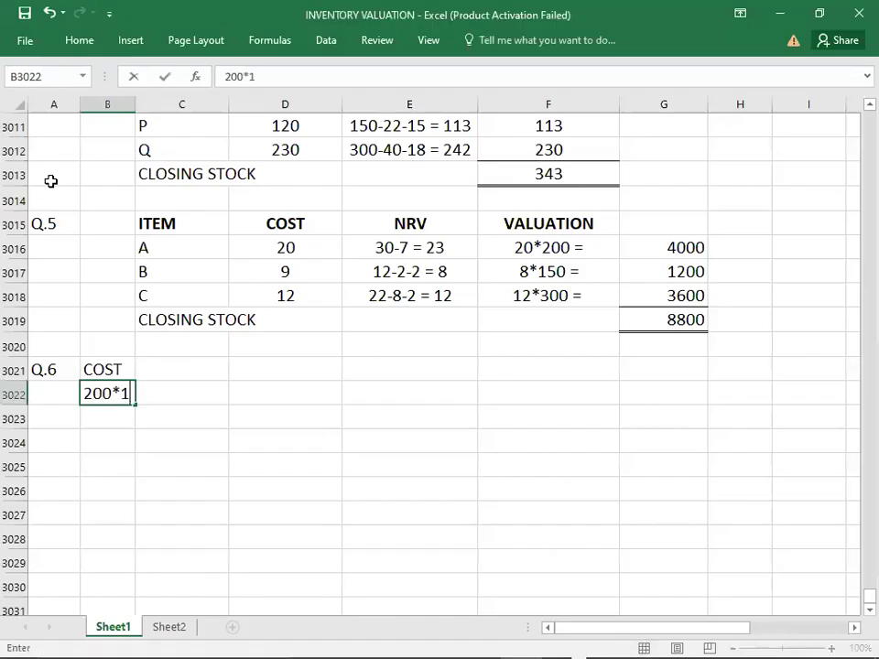
key("Tab")
key("Tab")
type("2000")
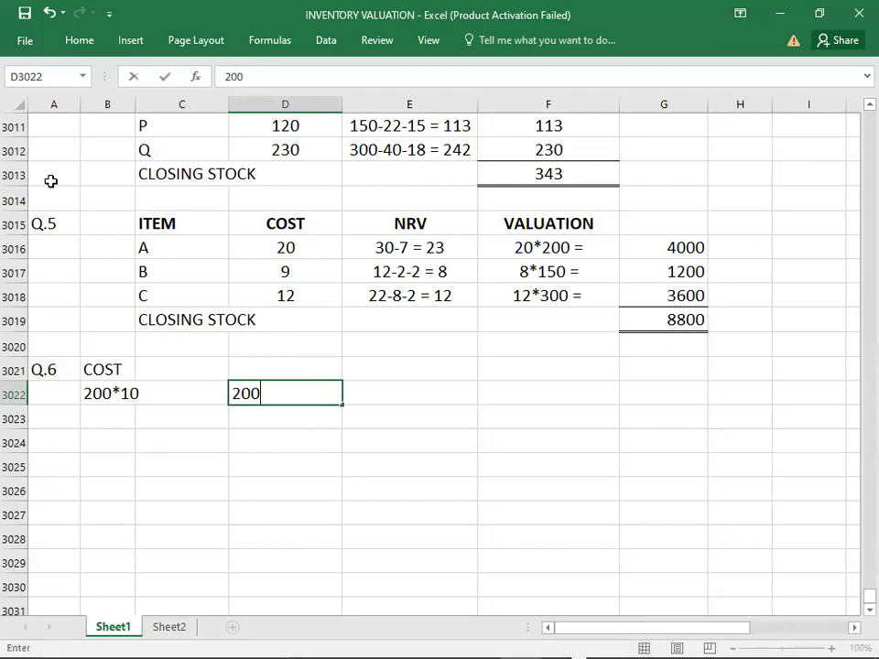
key("Return")
- Check the delivery cost in the PDF, and enter 120 in D3023 and the total cost 2120 in D3024
key("alt+Tab")
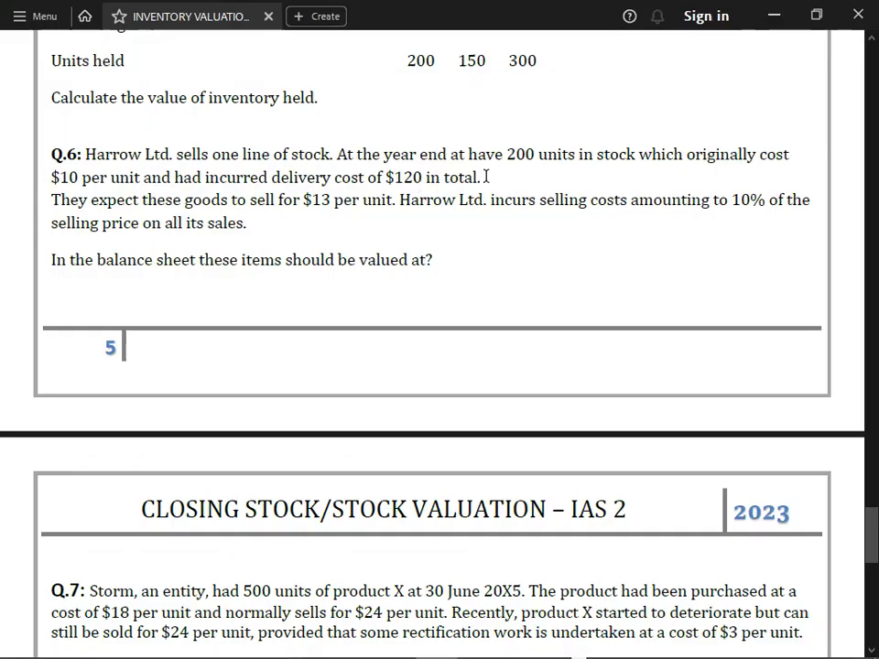
key("alt+Tab")
type("120")
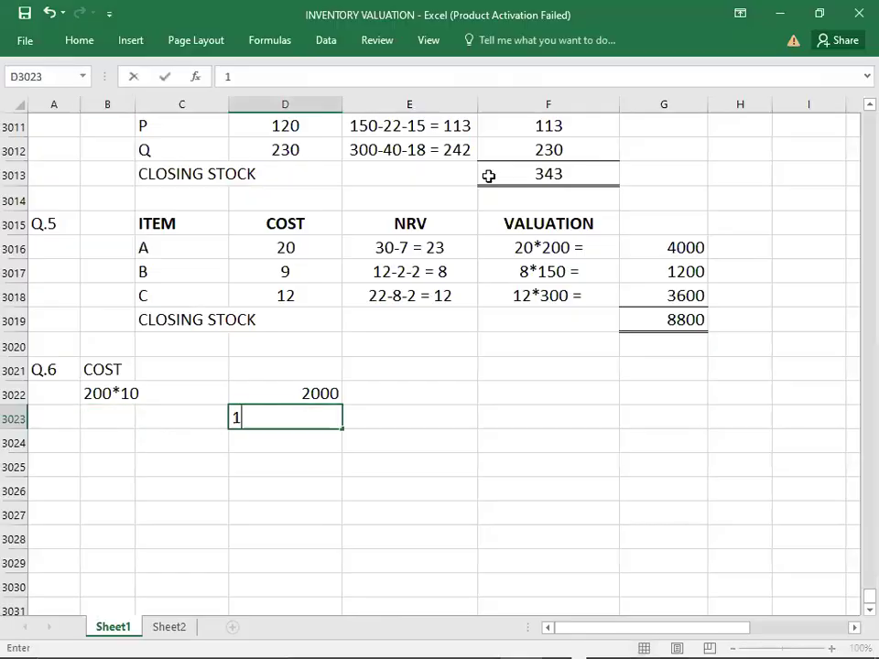
key("Return")
key("Right")
key("Right")
type("2120")
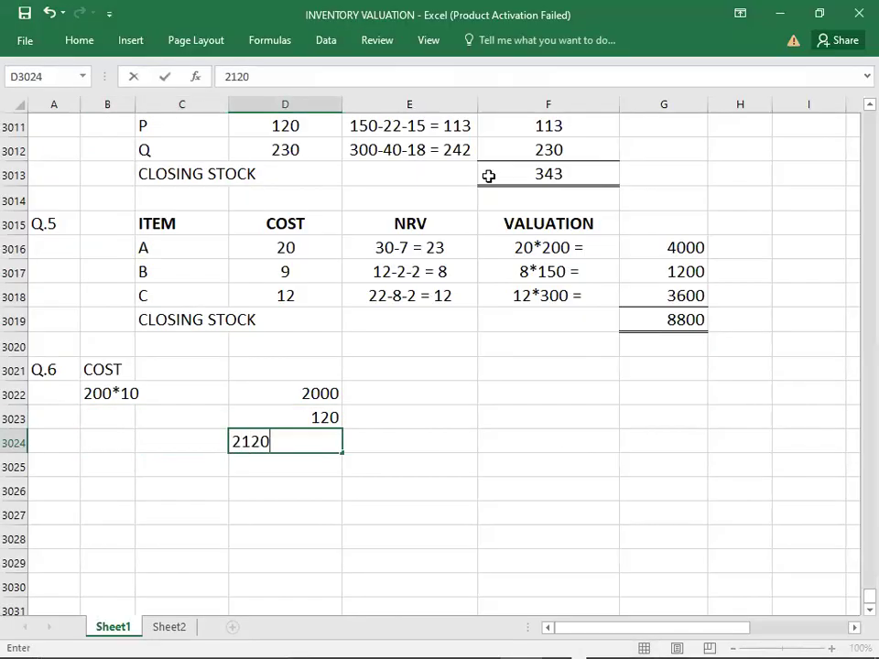
key("ctrl+Return")
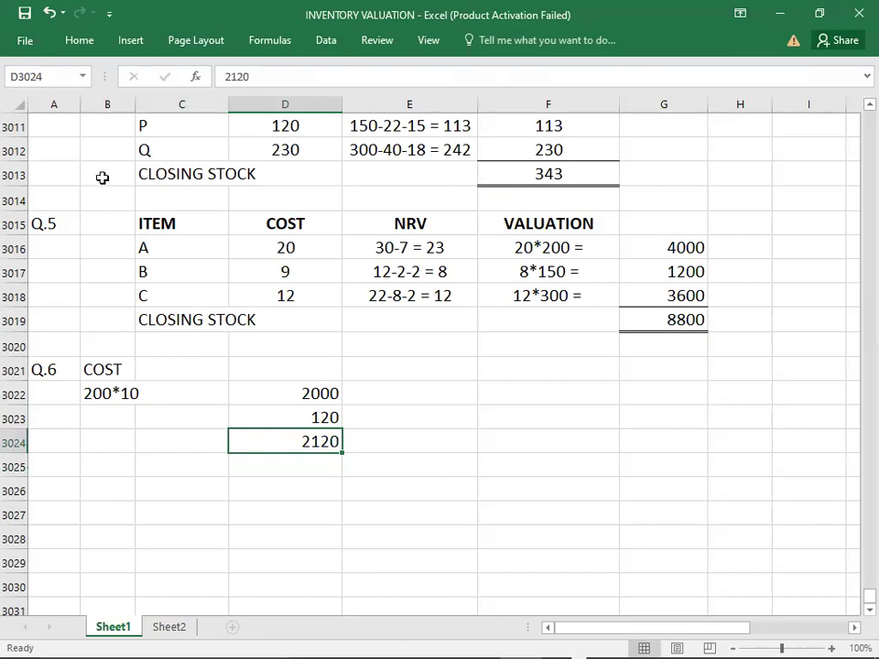
- Apply a single top and double bottom border to the total in D3024 and make the Q.6 COST heading bold
left_click(81, 44)
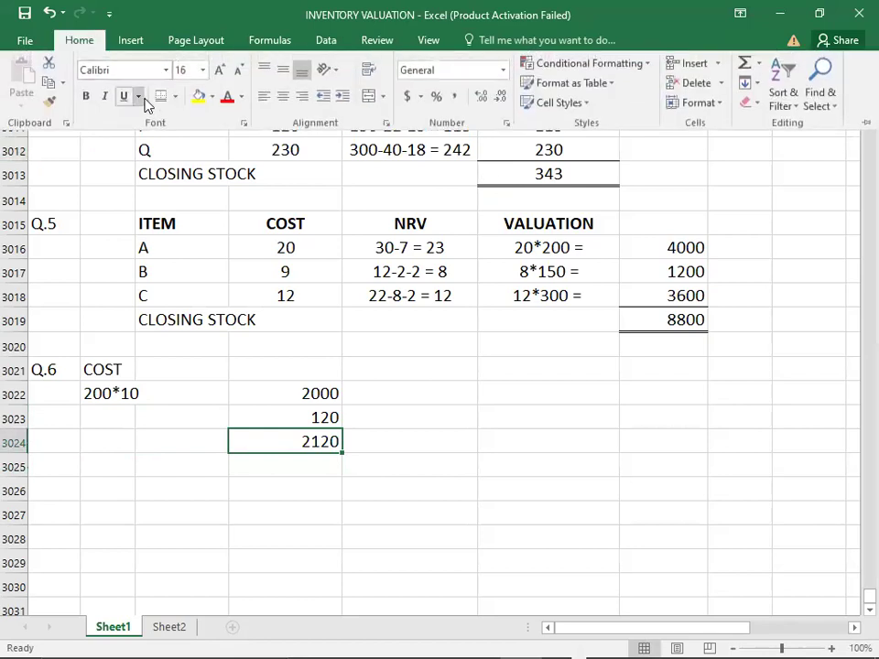
left_click(122, 371)
left_click(121, 369)
key("ctrl+b")
- Enter the heading NRV in B3026, leaving one blank row below the Q.6 cost total
key("Down")
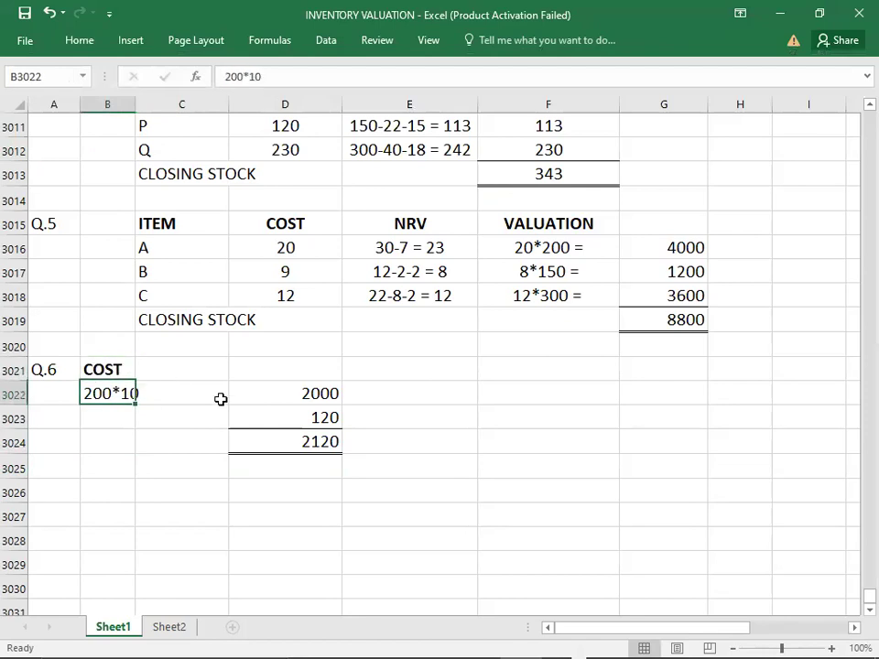
key("Down")
key("Down")
key("Down")
key("Down")
key("Down")
key("Down")
key("Down")
key("Down")
key("Down")
key("Down")
key("Down")
key("Down")
key("Down")
key("Down")
key("Down")
key("Down")
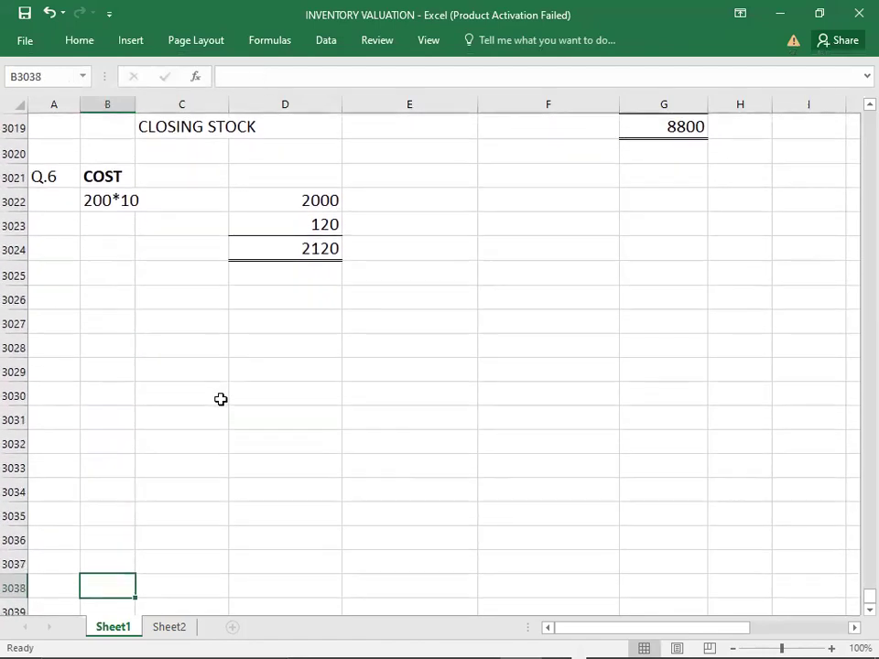
left_click(107, 294)
type("NTV")
key("BackSpace")
key("BackSpace")
type("RV")
key("Return")
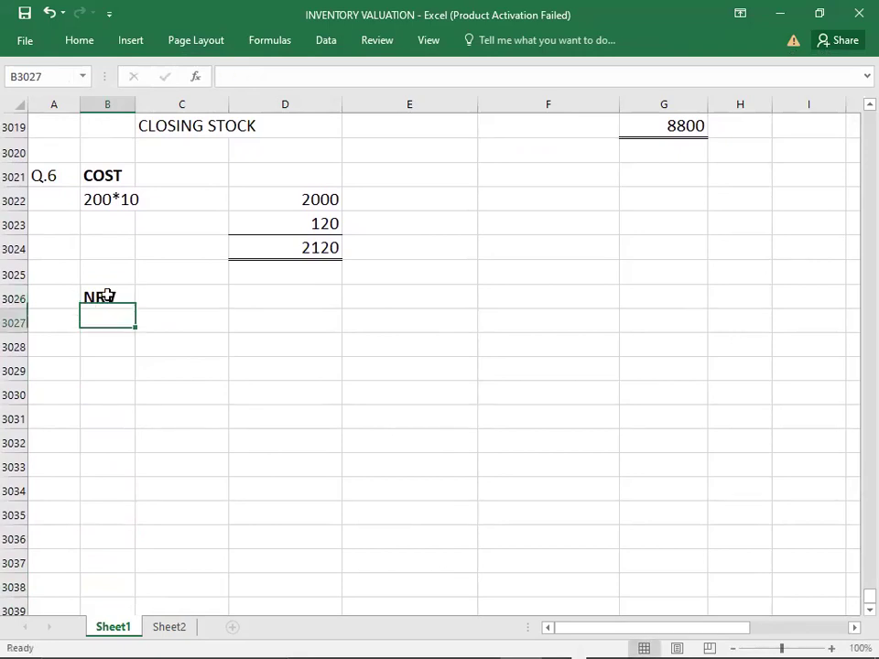
- Check the selling price in the PDF, and enter 200*13 in B3027 and 2600 in D3027
key("alt+Tab")
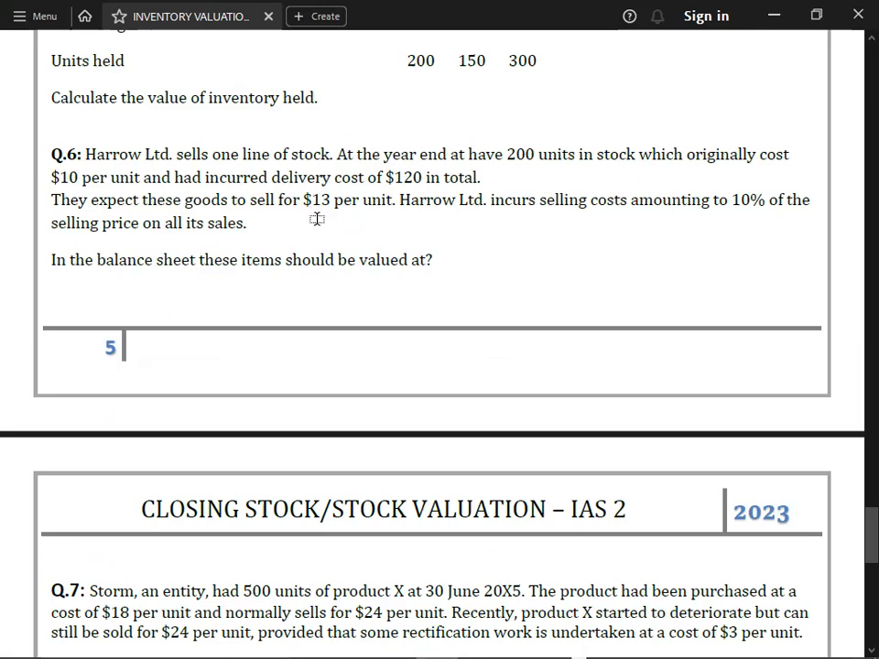
key("alt+Tab")
type("200*13")
key("Tab")
key("Tab")
type("2600")
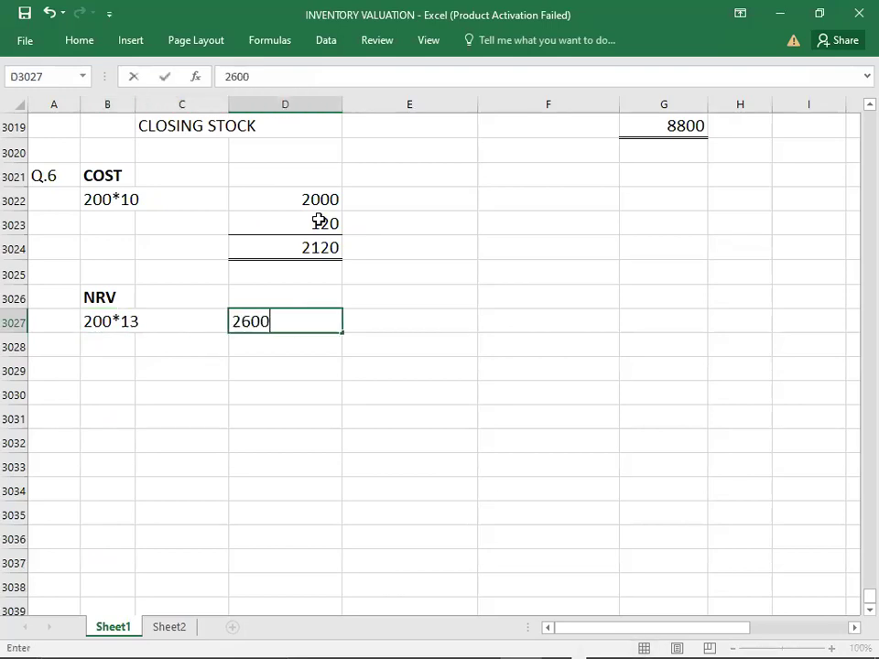
key("Return")
- Check the selling cost rate in the PDF, and enter 10% in B3028 and -260 in D3028
key("alt+Tab")
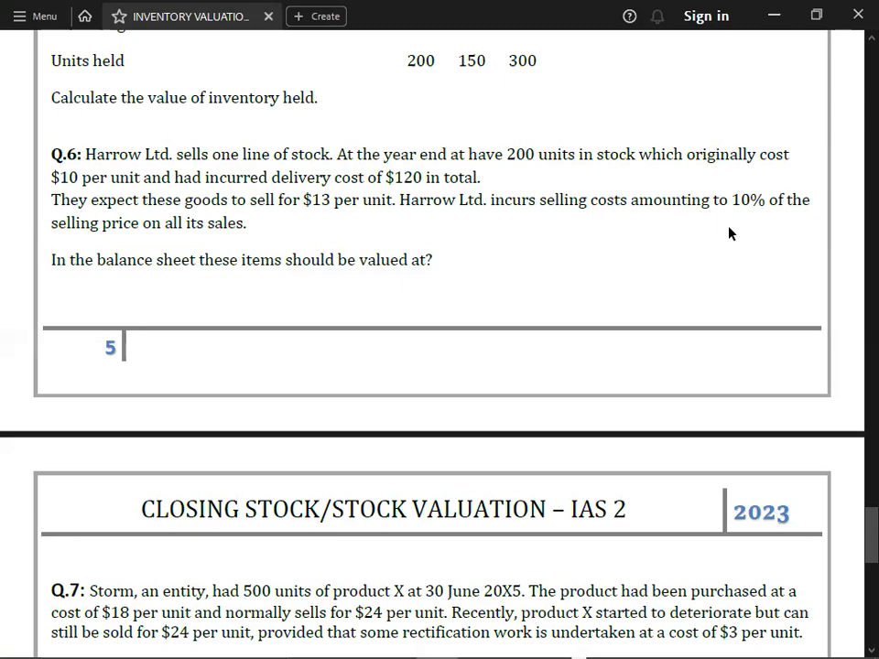
key("alt+Tab")
type("10%")
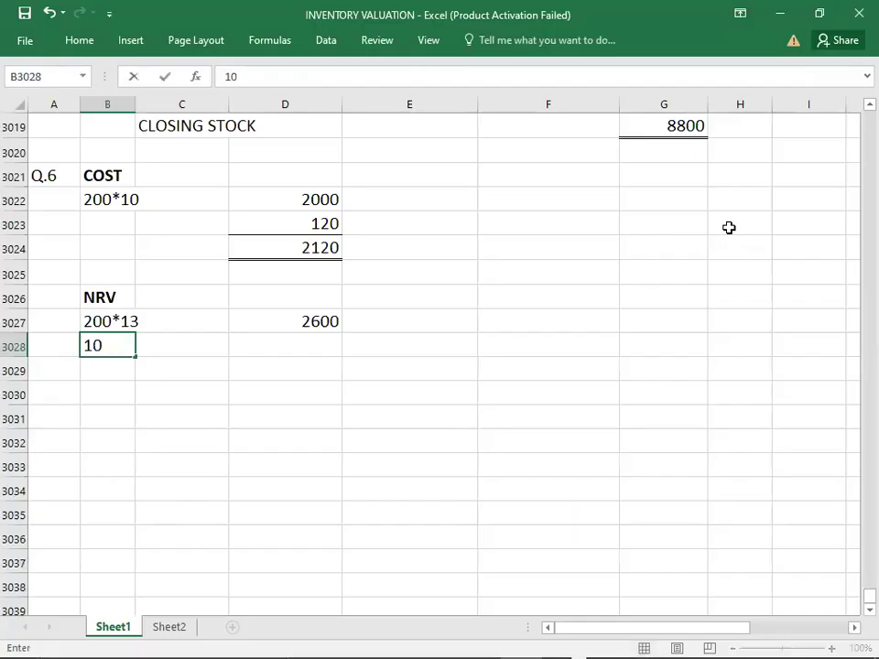
key("Tab")
key("Tab")
type("-260")
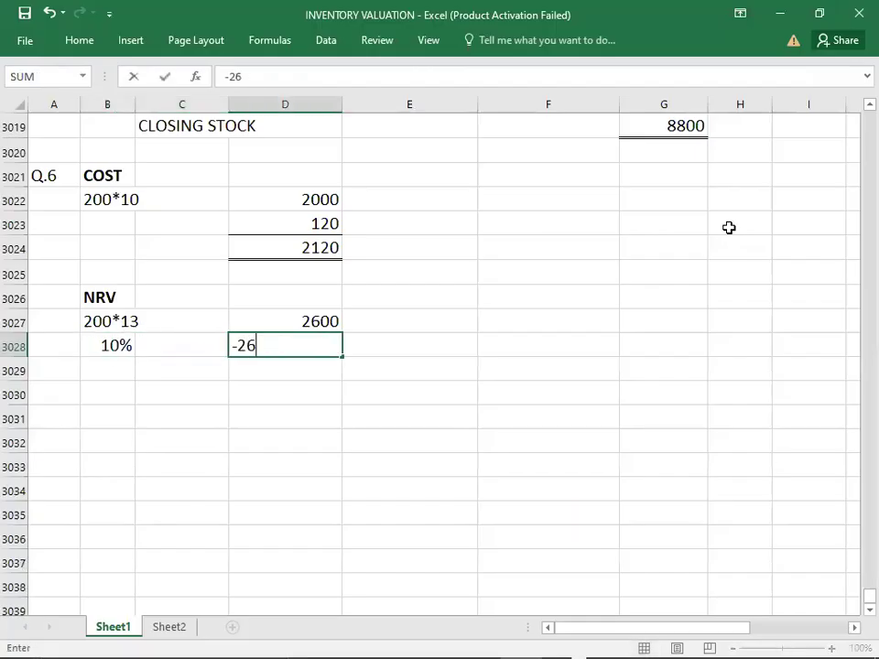
key("Return")
- Apply a single top and double bottom border to D3029 and enter the NRV total 2340 in it
key("Tab")
key("Tab")
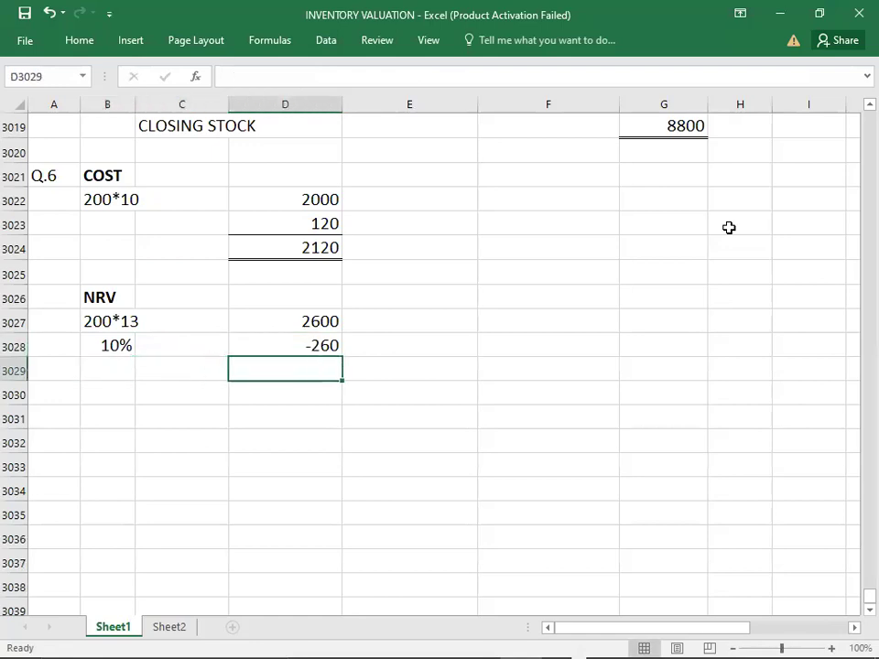
left_click(81, 42)
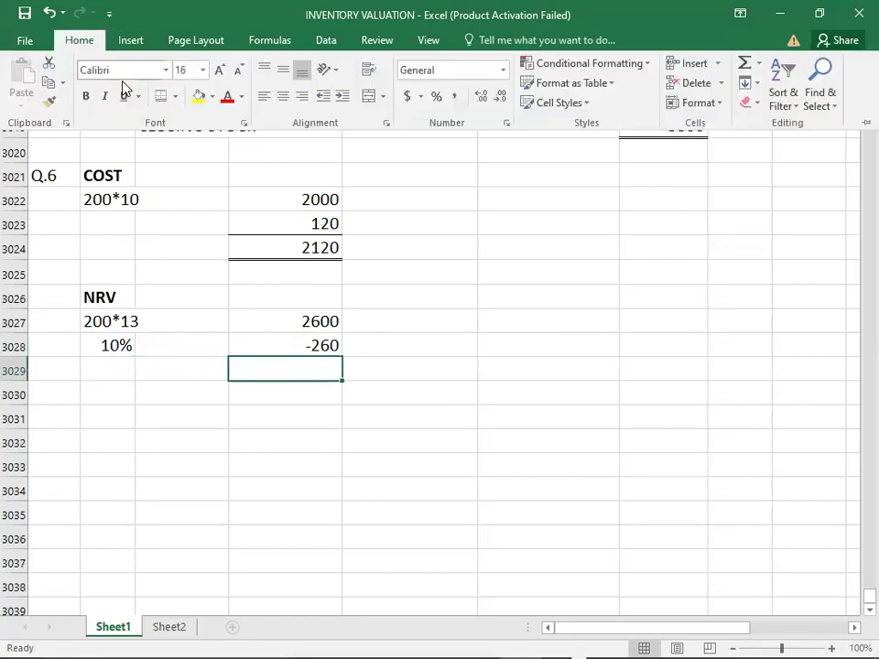
left_click(161, 97)
left_click(263, 319)
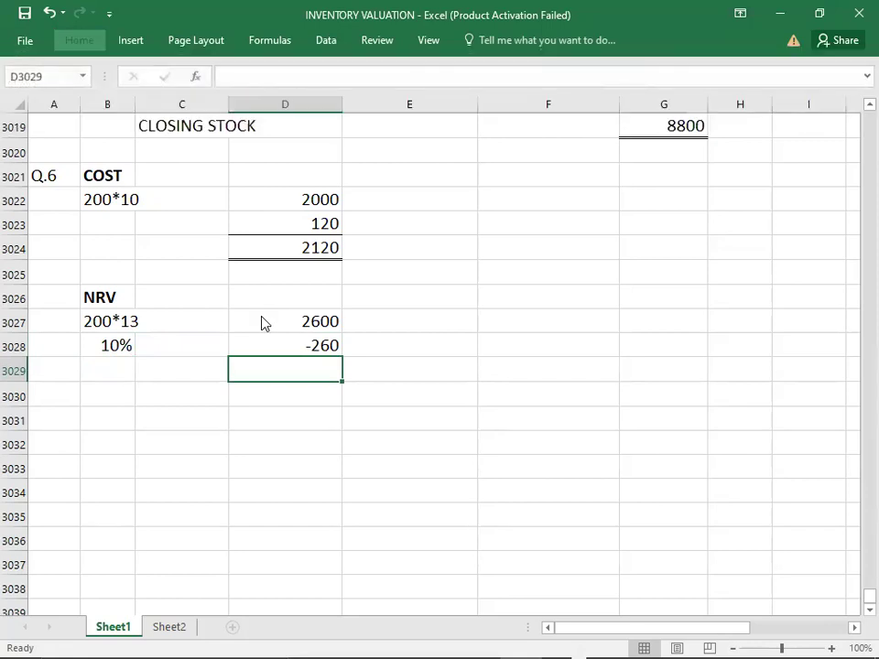
key("shift+Down")
key("Down")
key("Down")
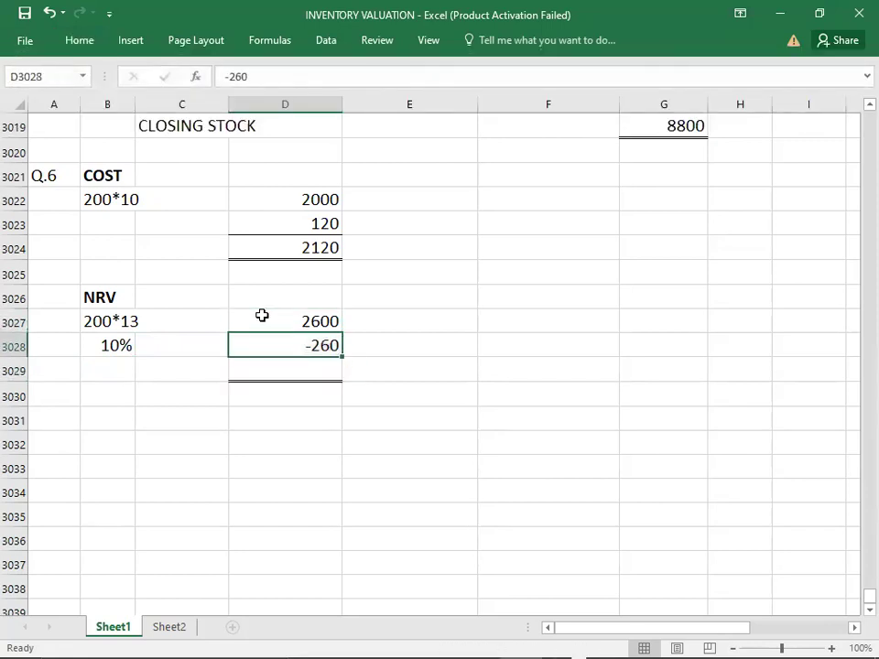
type("2340")
key("Return")
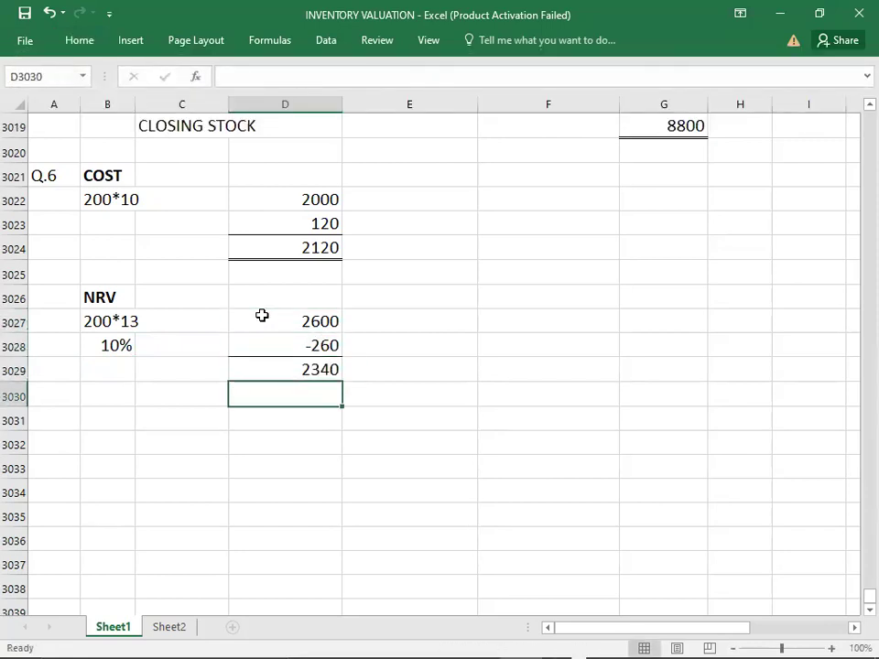
- Enter the label CLOSING STOCK = in B3031, leaving one blank row below the NRV total
key("Left")
key("Down")
key("Left")
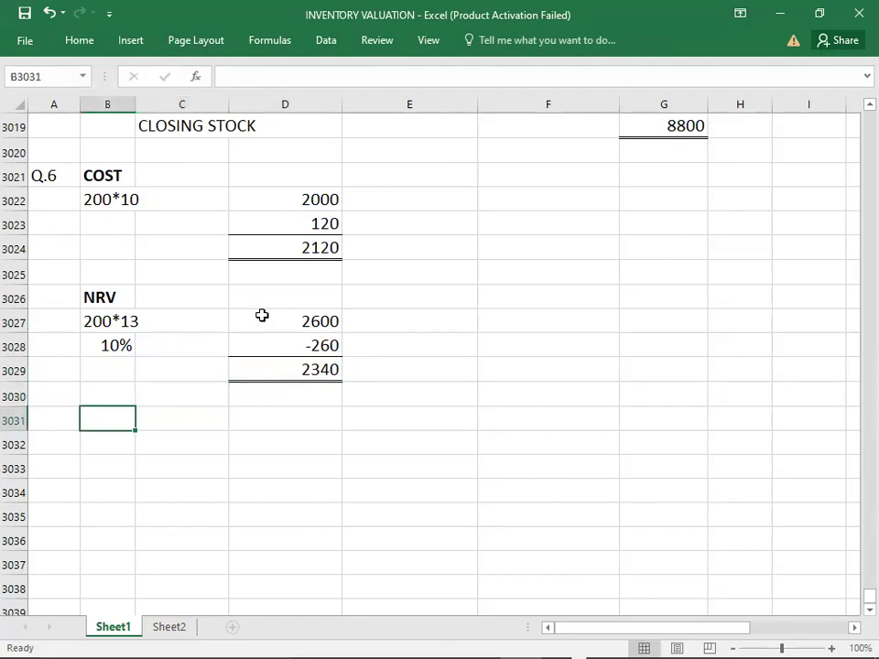
type("CLOSM")
key("BackSpace")
type("N")
key("BackSpace")
type("ING")
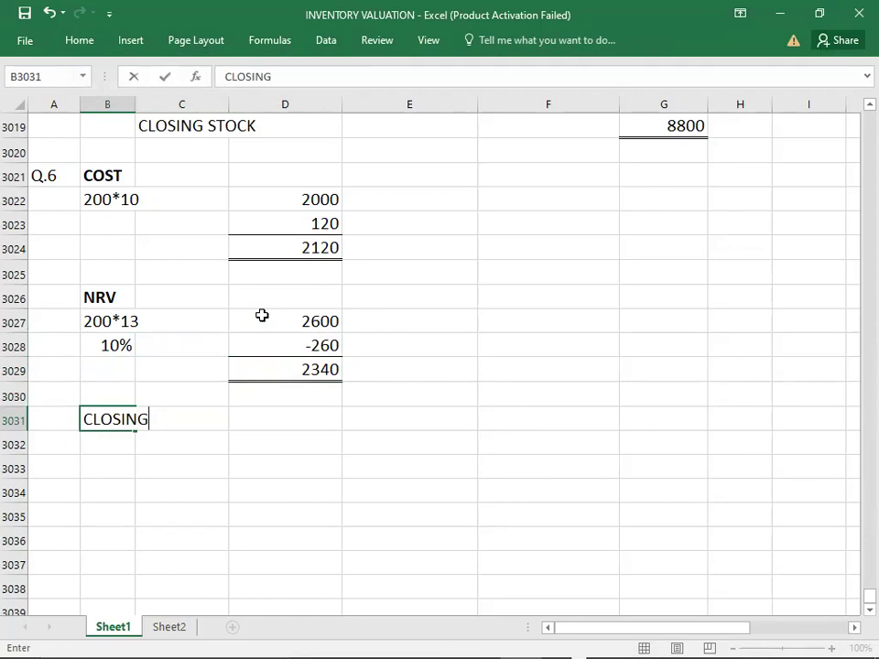
type(" STOCJ")
key("BackSpace")
type("K =")
- Enter the Q.6 closing stock value 2120 in D3031
key("Right")
key("Right")
type("2120")
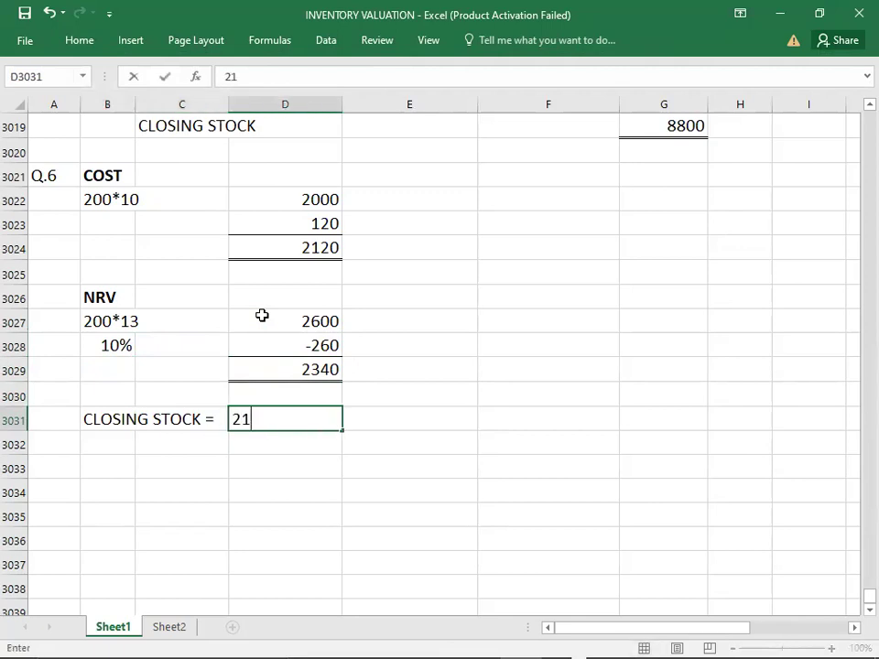
key("Return")
key("Left")
key("Down")
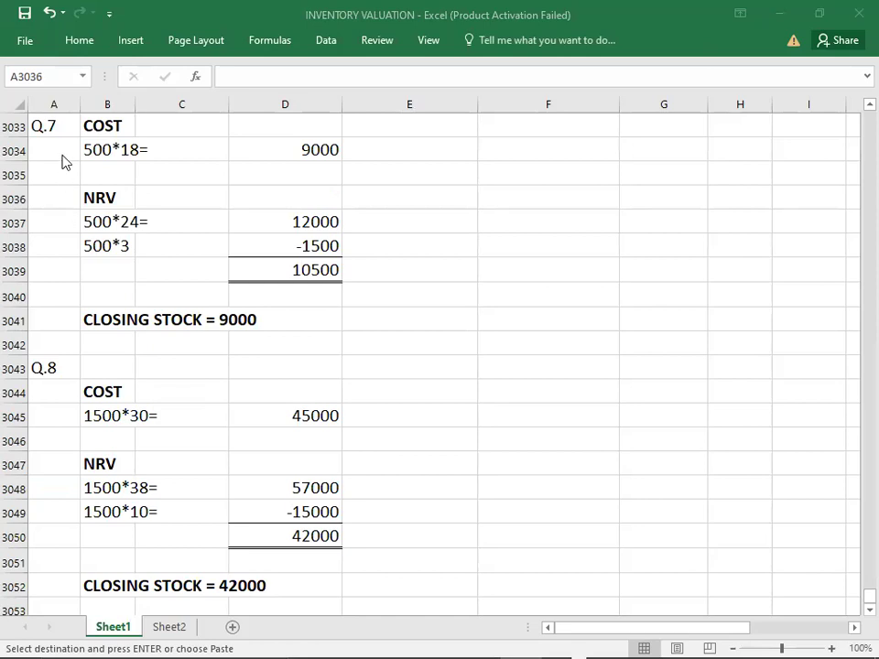
- Switch to the PowerPoint slide show and review the slides on the inventory definition, cost of inventory and prudence concepts
left_click(55, 127)
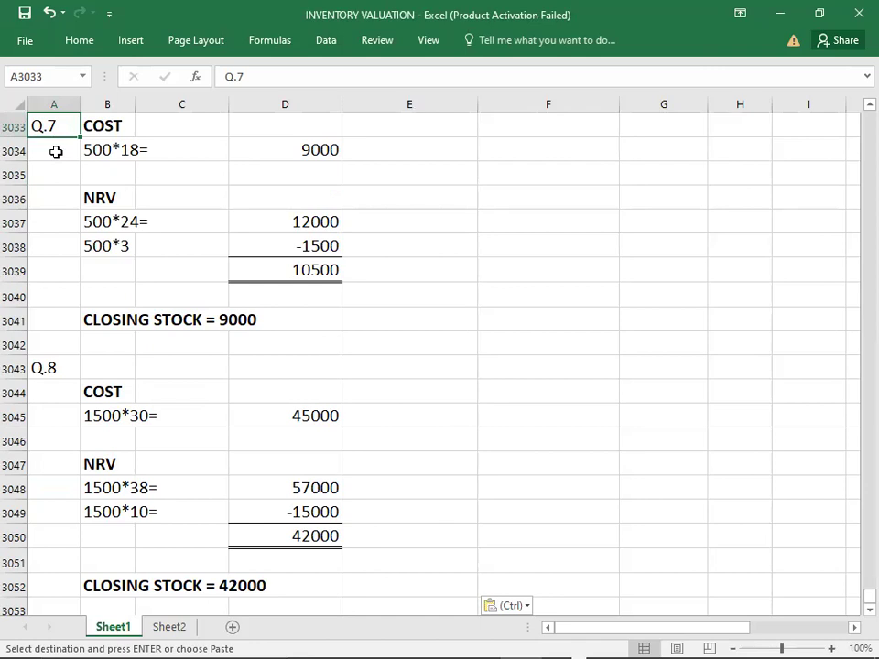
key("alt+Tab")
key("alt+Tab")
key("alt+Tab")
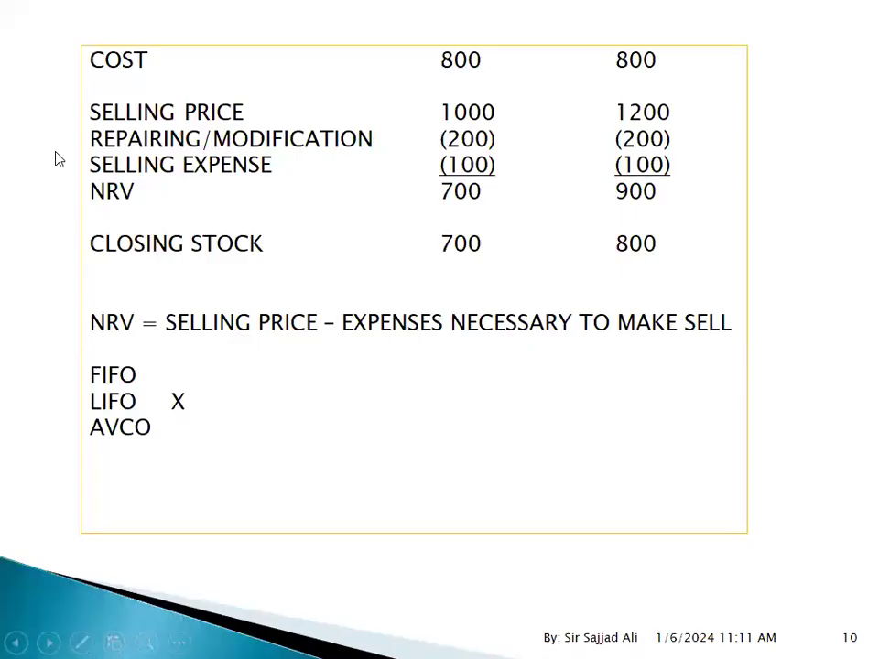
key("Left")
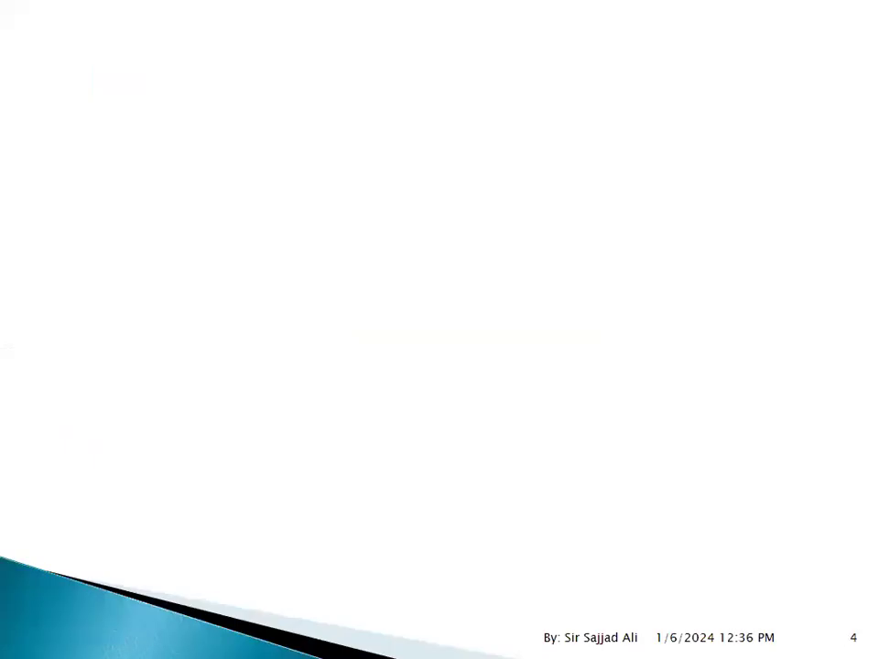
key("Left")
key("Left")
key("Left")
key("Left")
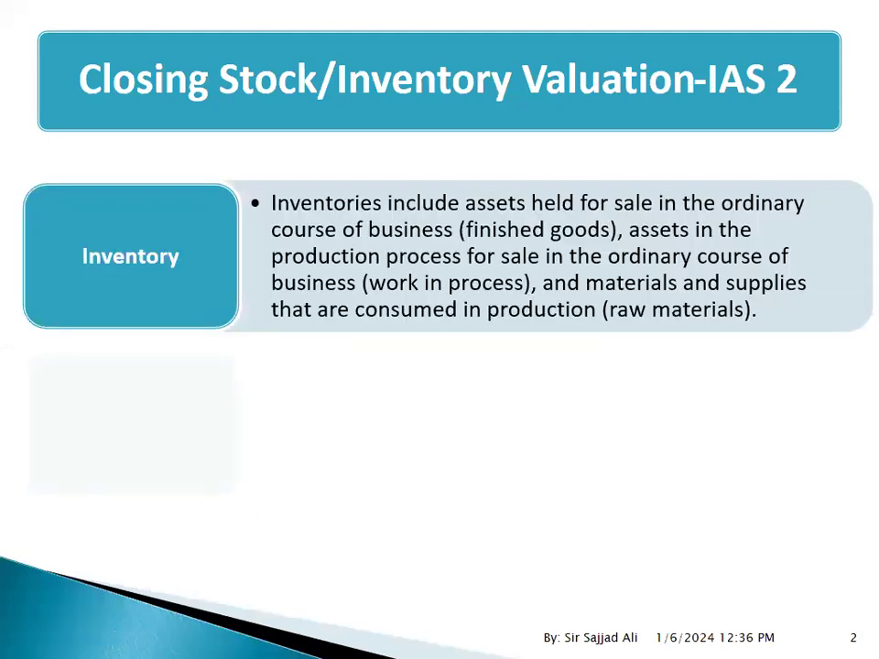
key("Right")
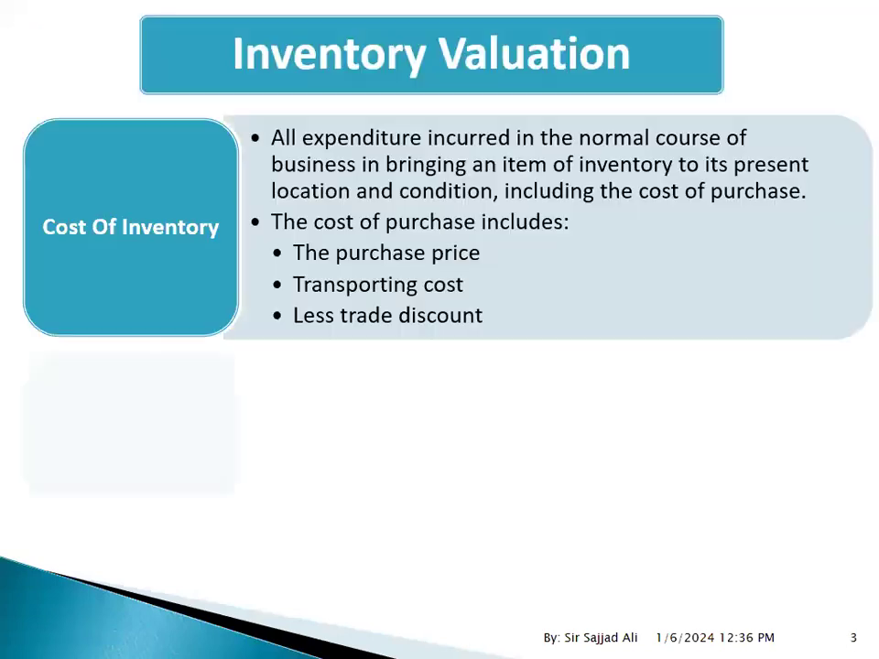
key("Right")
key("Right")
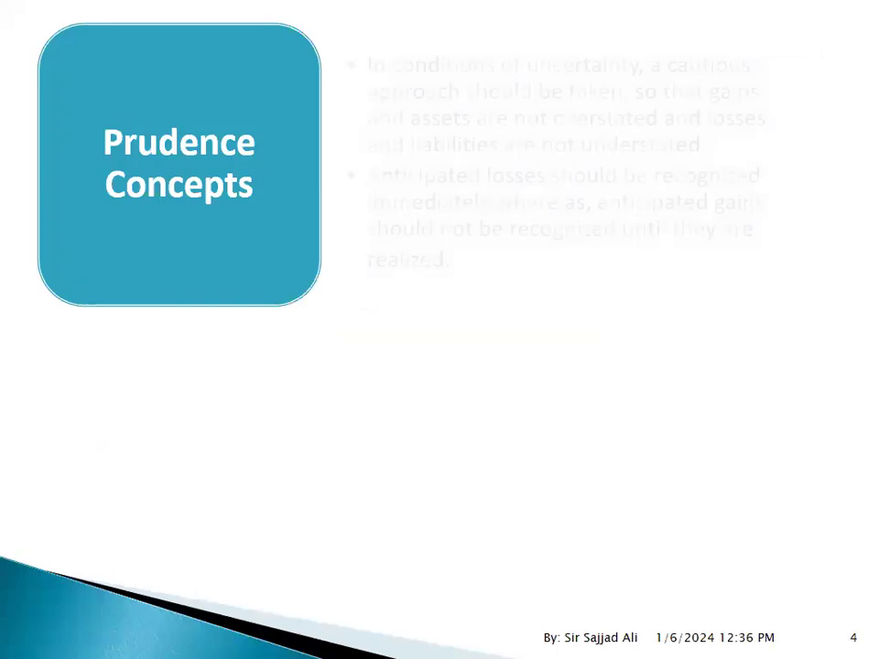